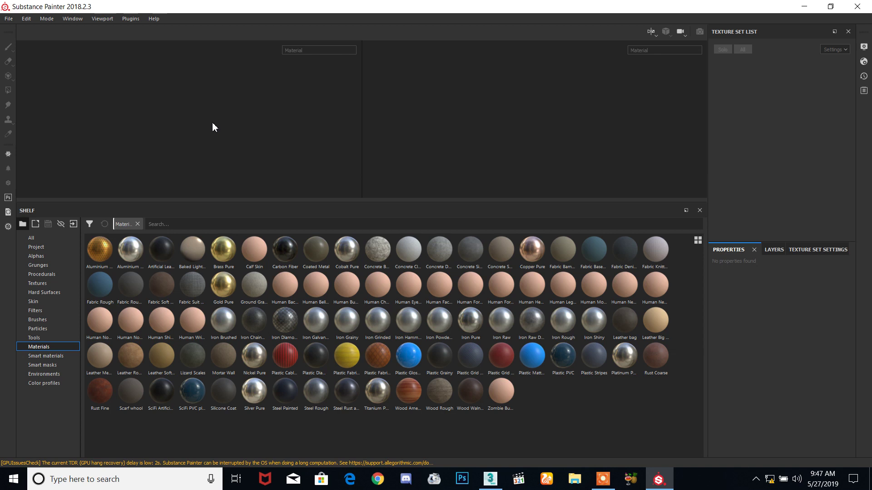
Open the New project dialog from File > New, leaving the Template list unchosen
left_click(9, 20)
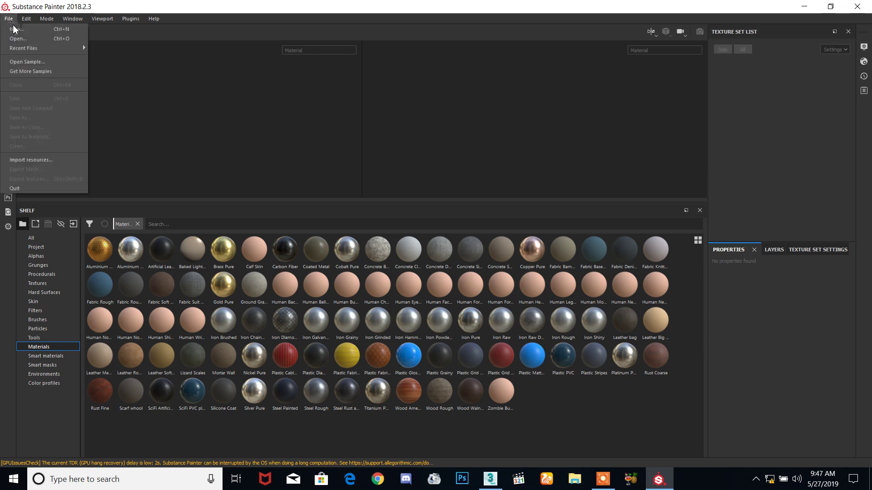
left_click(16, 30)
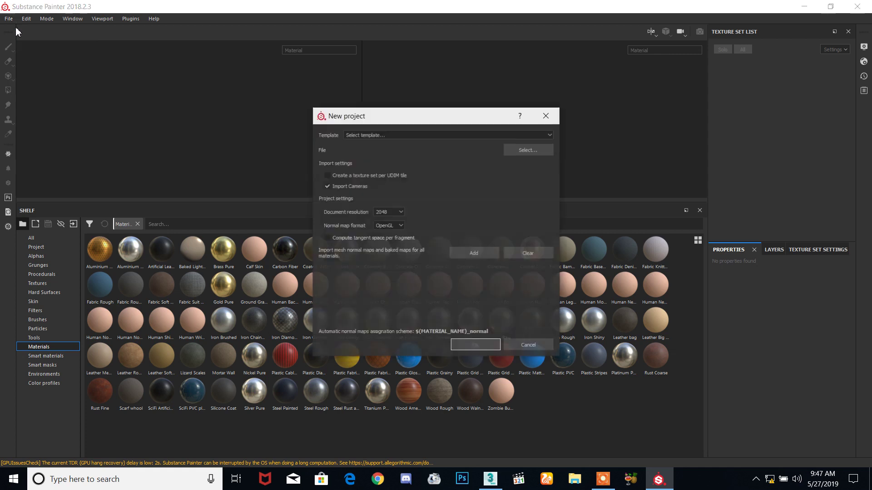
left_click(360, 134)
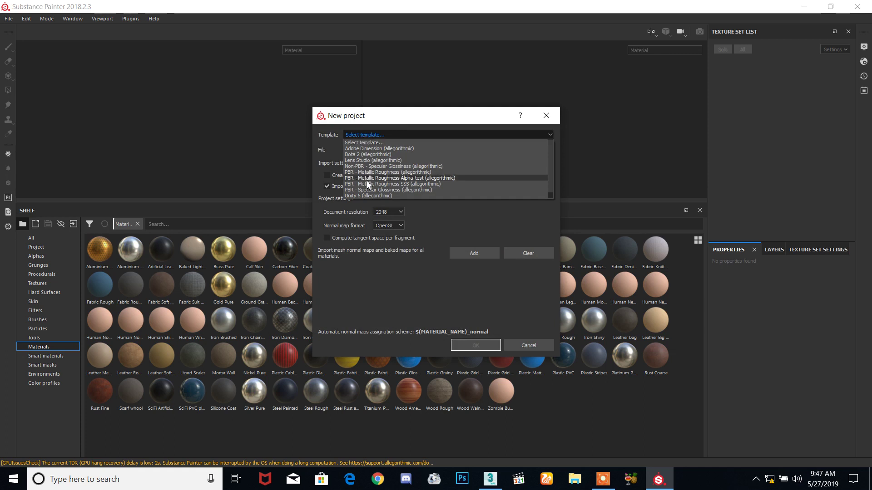
left_click(389, 130)
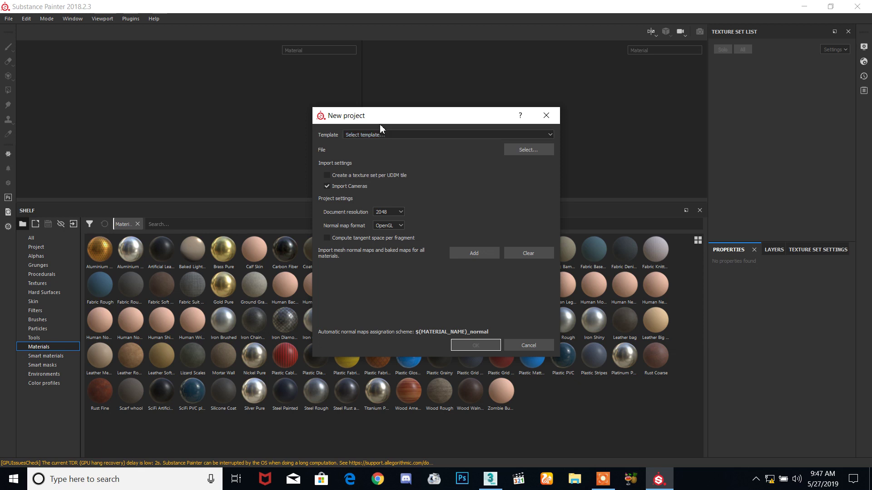
mouse_move(381, 119)
left_mouse_down()
mouse_move(385, 106)
mouse_move(372, 106)
left_mouse_up()
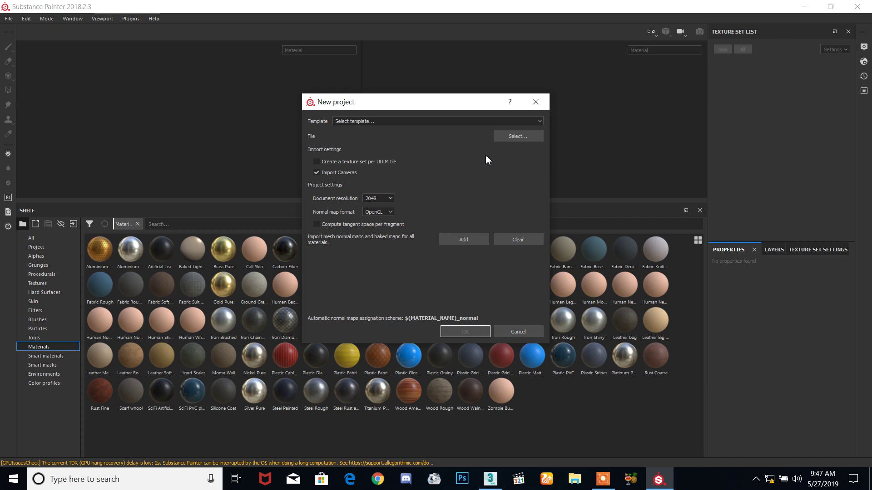
left_click(513, 137)
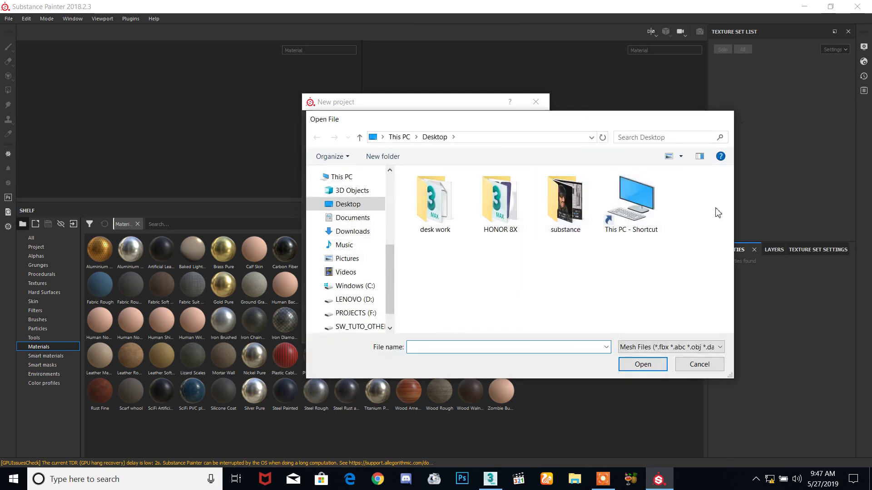
left_click(728, 122)
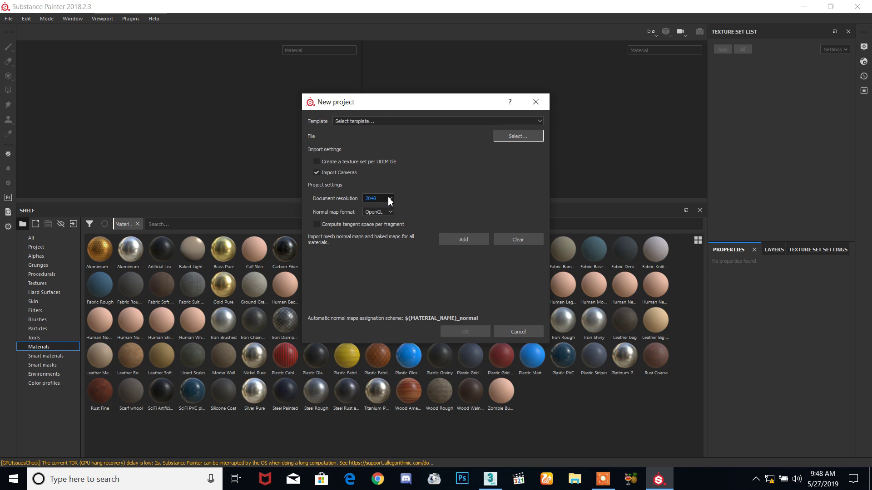
Keep the document resolution at 2048 after reviewing its choices
left_click(390, 201)
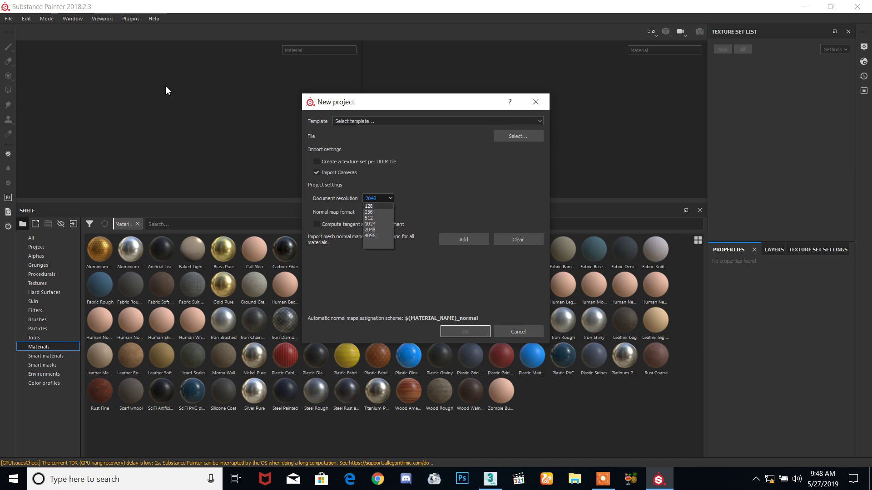
left_click(382, 229)
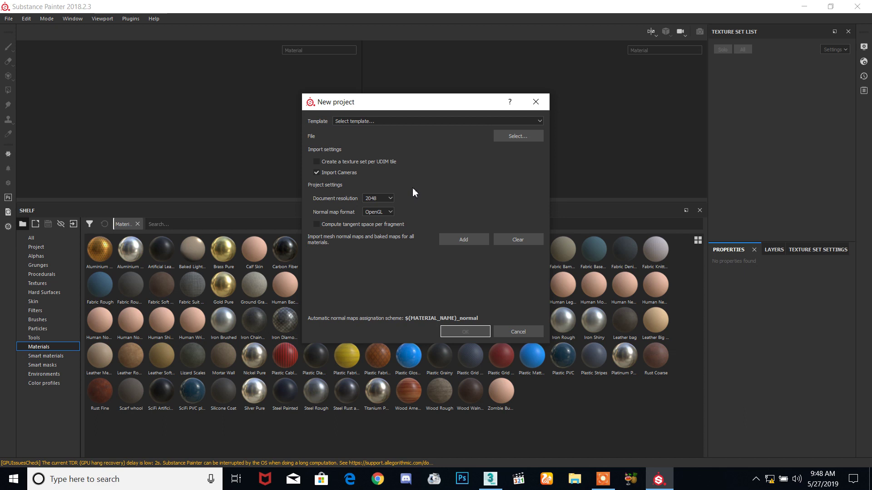
left_click(392, 199)
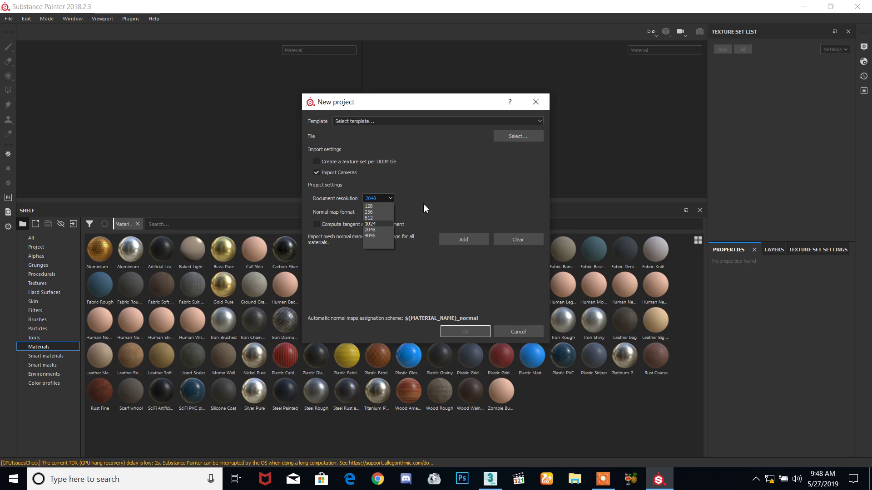
left_click(413, 212)
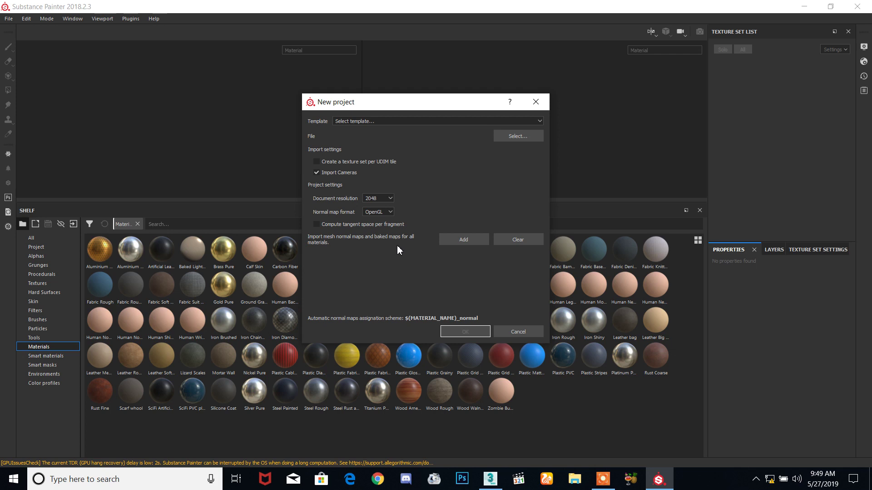
Cancel the baked-map and mesh file browsers, then close the New project dialog
left_click(457, 233)
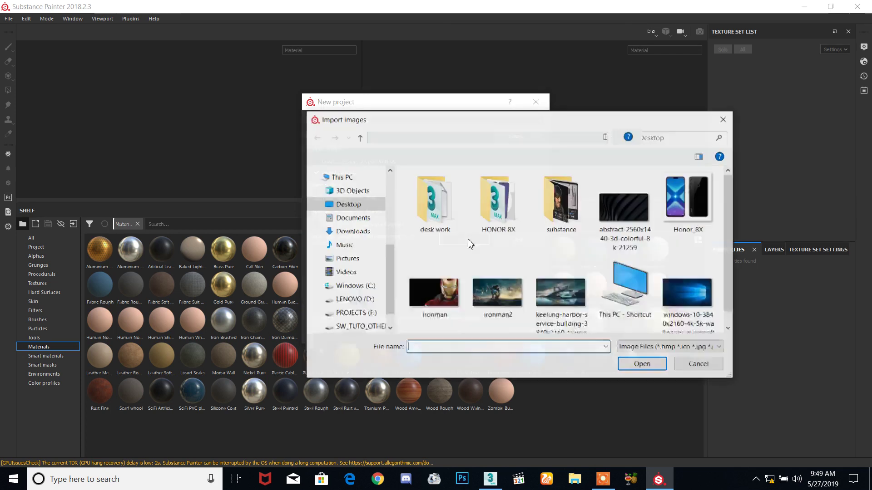
left_click(724, 119)
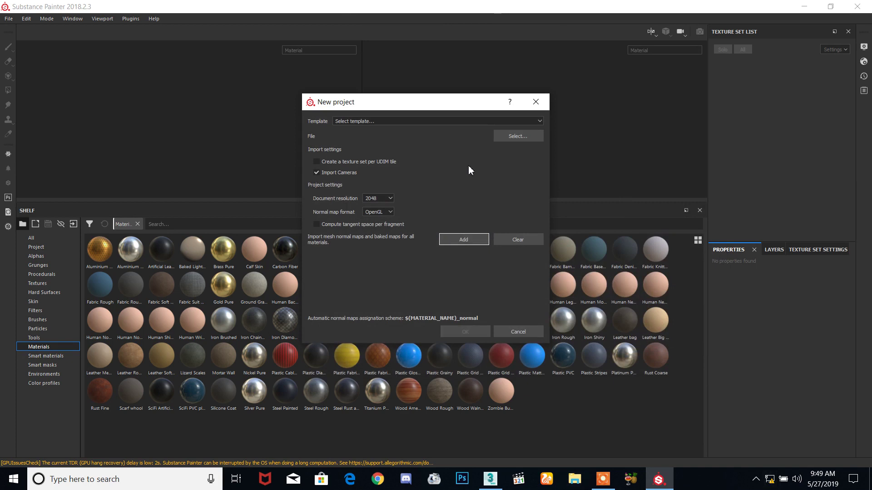
left_click(506, 137)
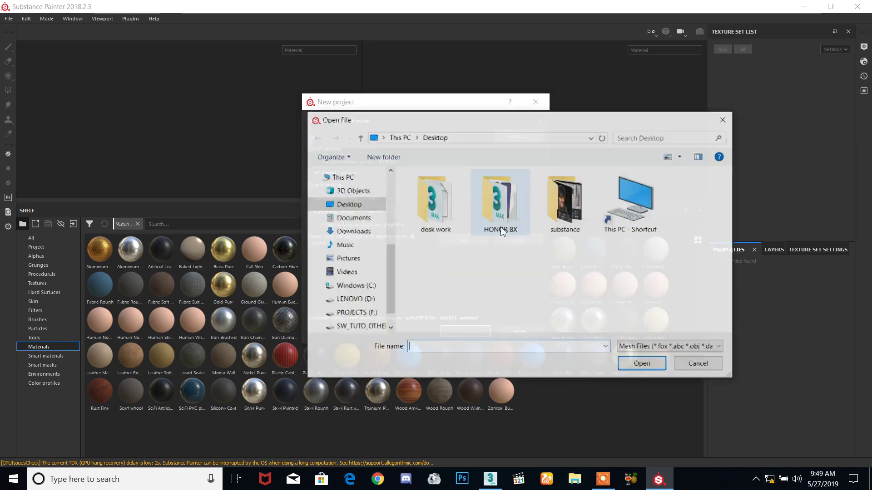
left_click(725, 121)
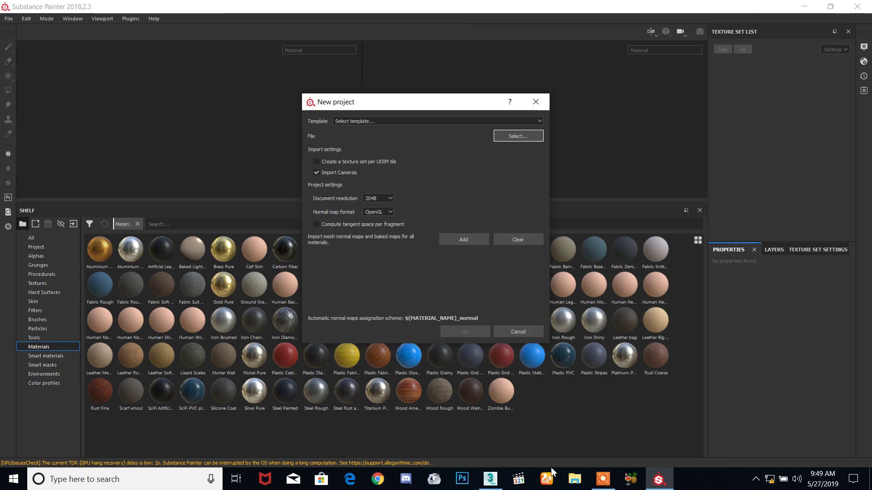
left_click(536, 102)
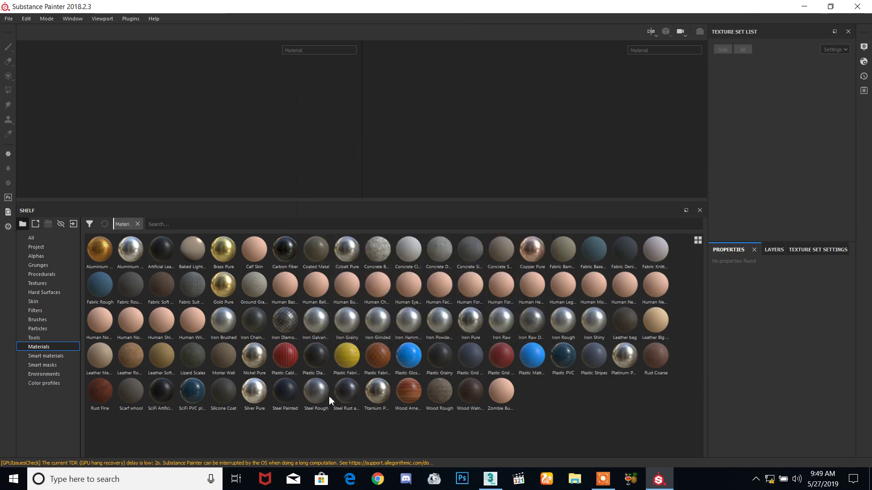
In 3ds Max, draw Box001 (39.219 long, 65.951 wide, 22.552 high) in the Perspective viewport
left_click(490, 479)
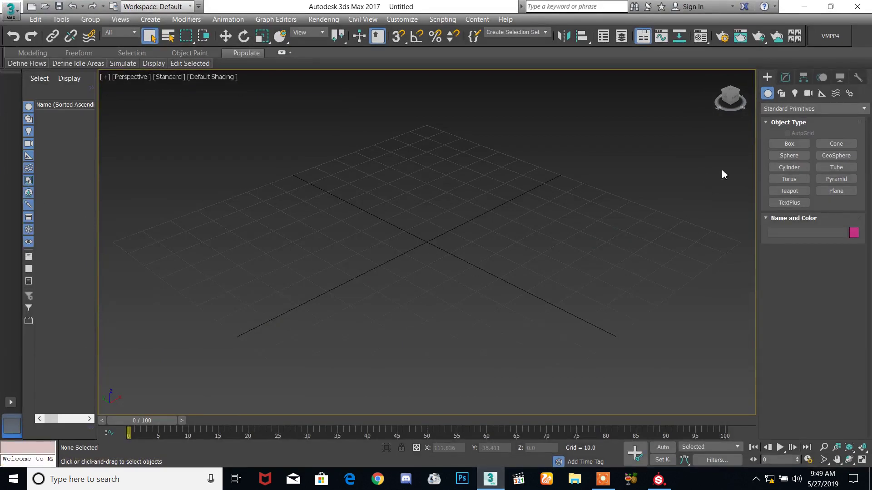
left_click(790, 144)
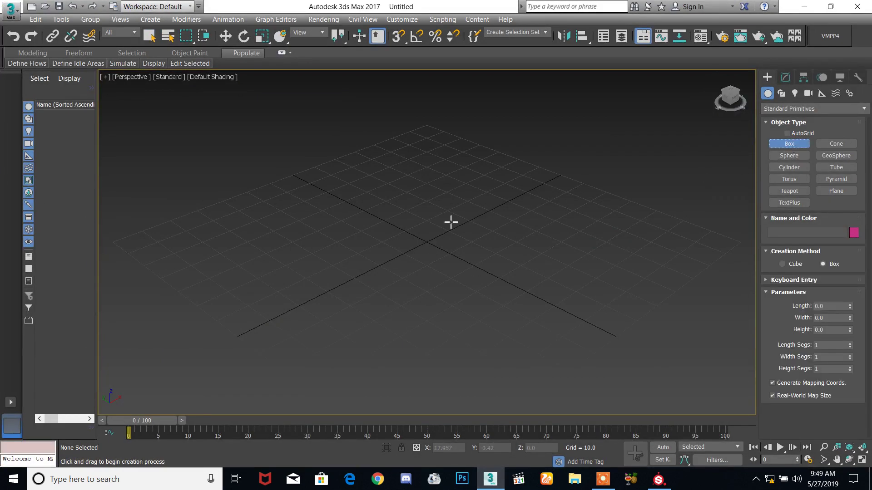
middle_click_drag(408, 263, 346, 237, "alt")
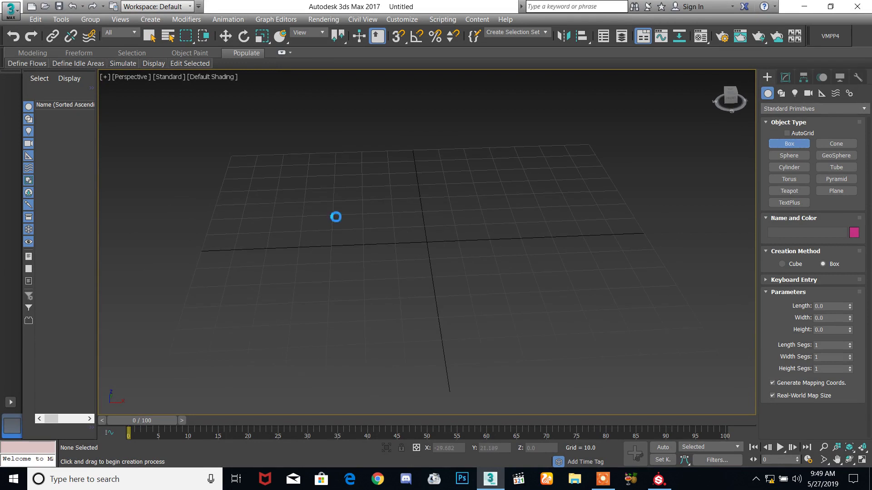
left_click_drag(548, 271, 555, 268)
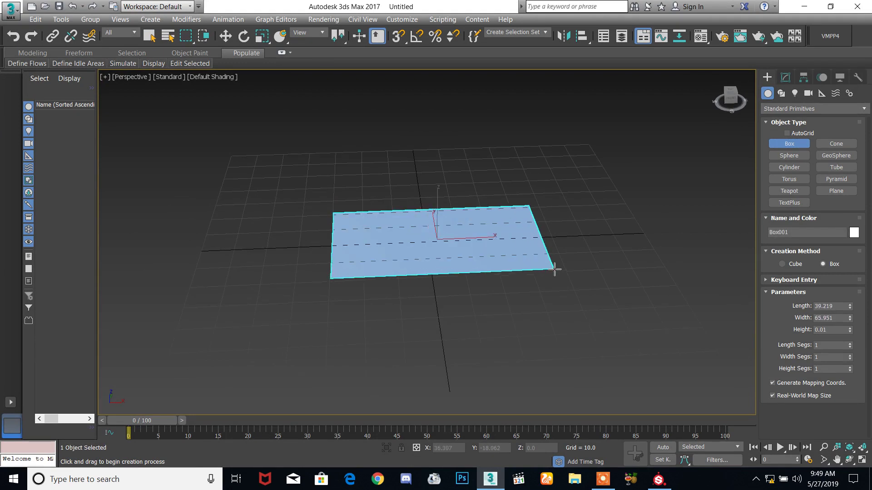
left_click(553, 198)
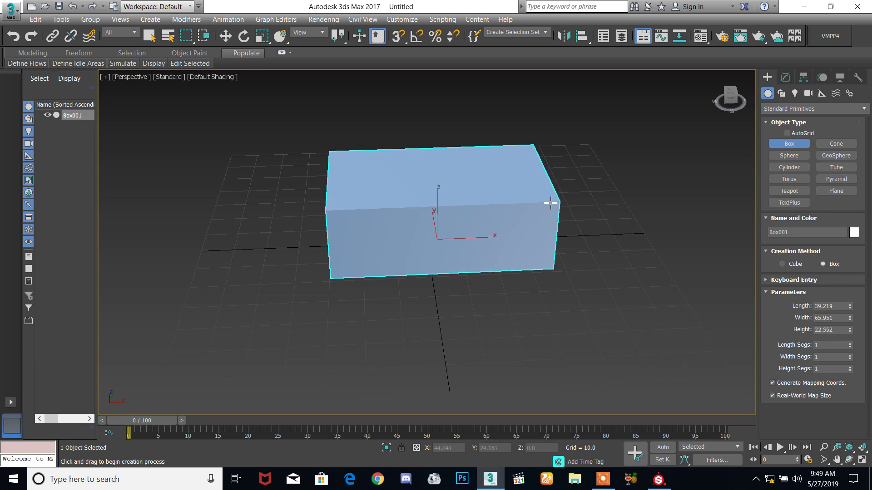
middle_click_drag(562, 199, 481, 253, "alt")
right_click(496, 276)
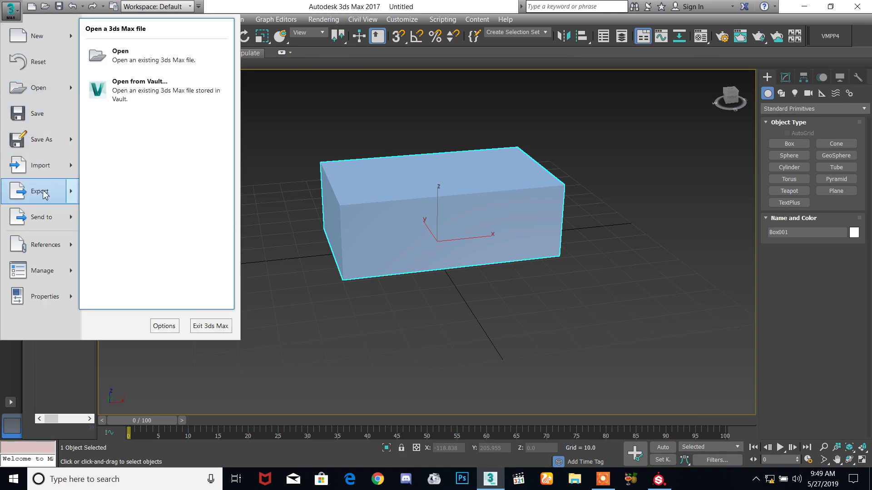
Export the scene as an Autodesk FBX file named 'box' on the Desktop
mouse_move(63, 201)
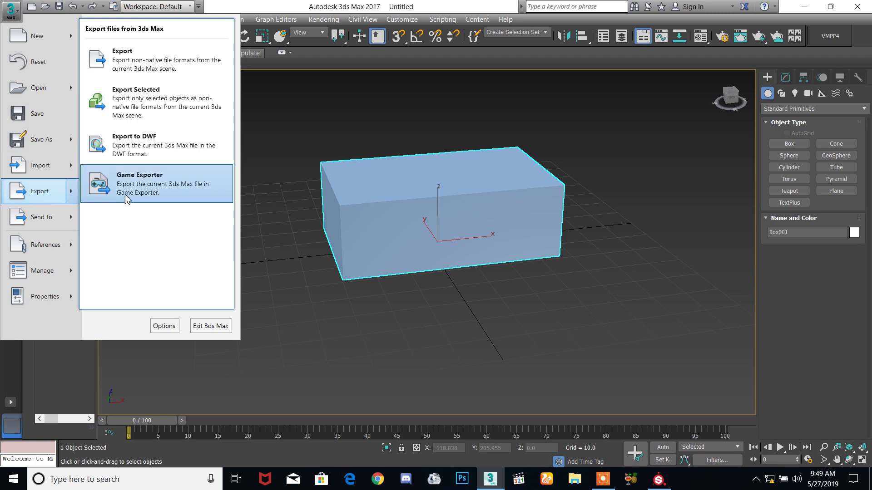
left_click(308, 281)
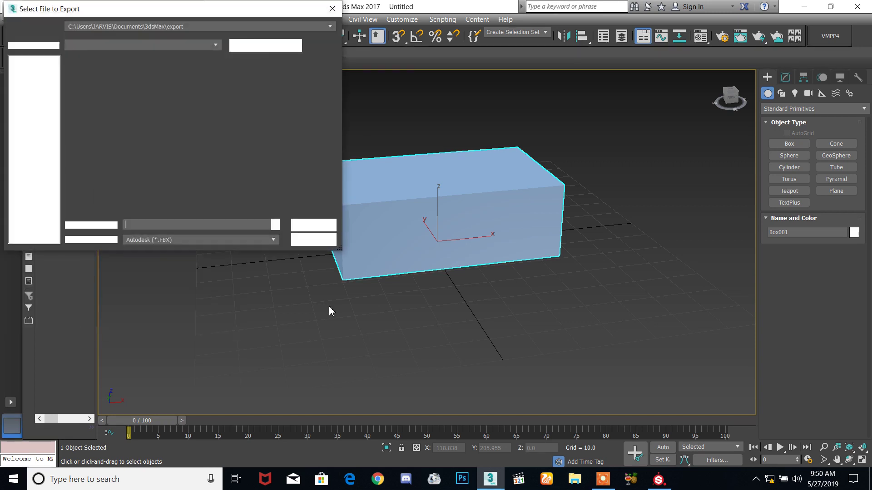
left_click(174, 350)
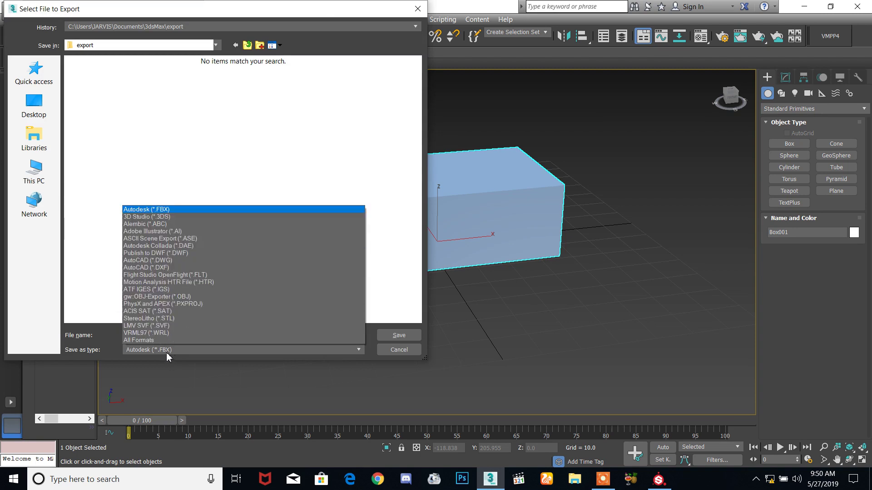
left_click(170, 210)
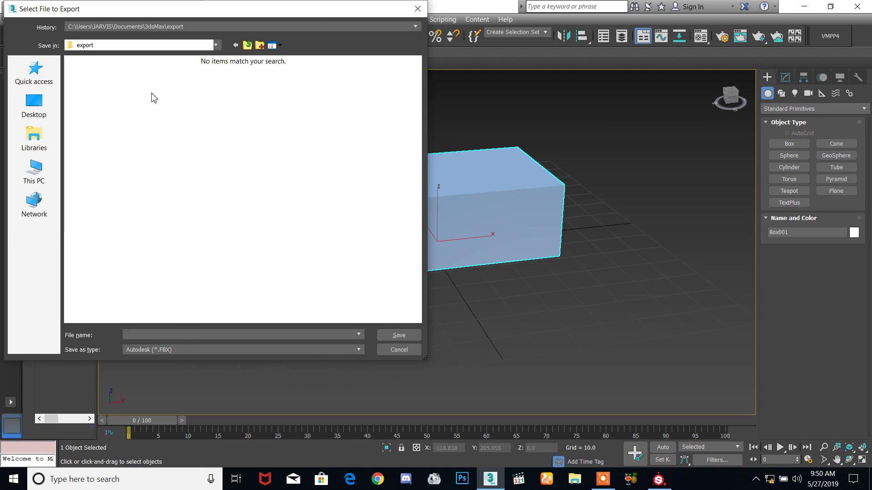
left_click(34, 105)
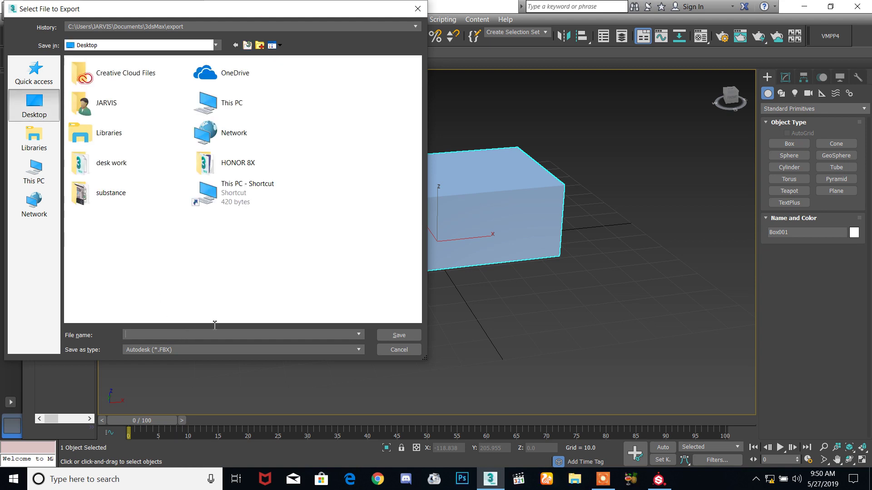
type("bo")
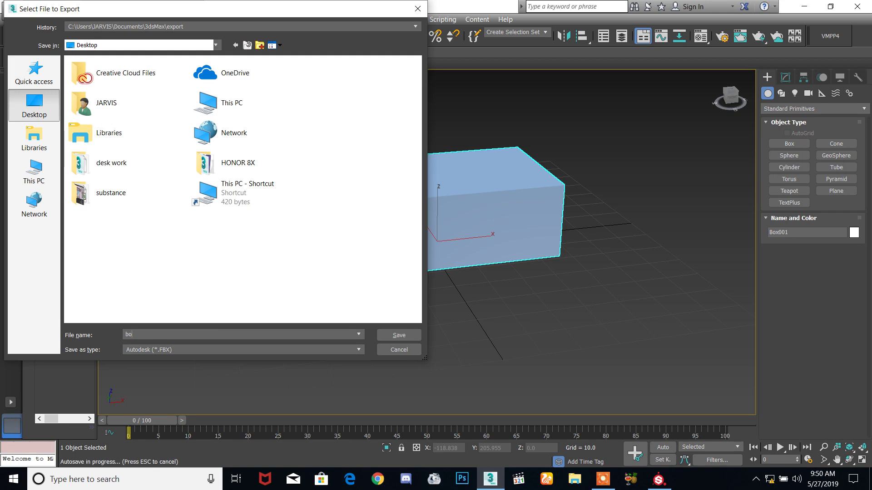
type("x")
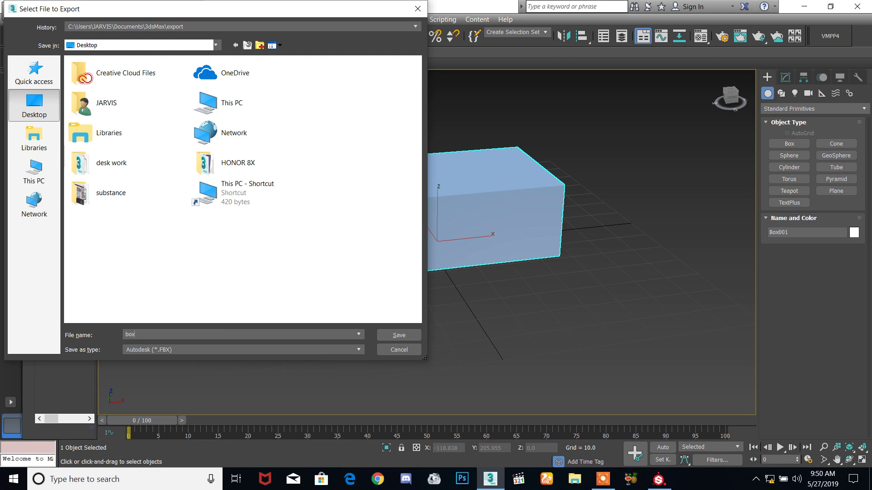
left_click(399, 334)
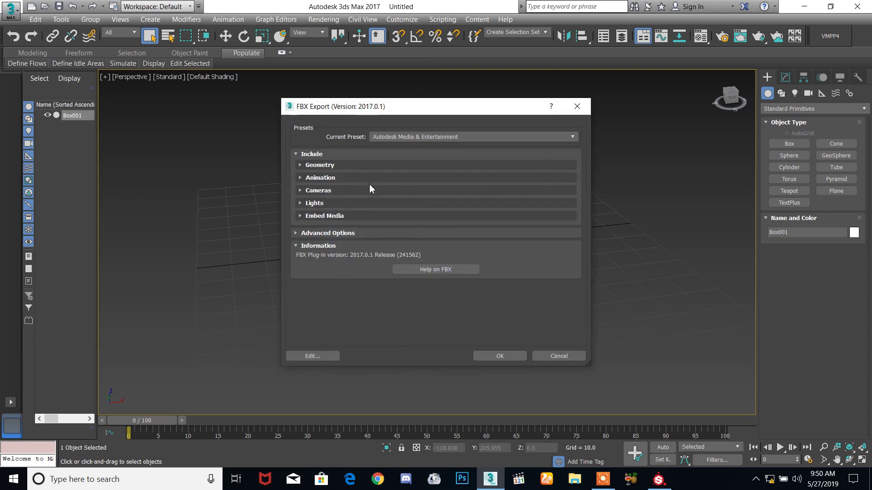
Uncheck Animation in the FBX Export options
left_click(333, 167)
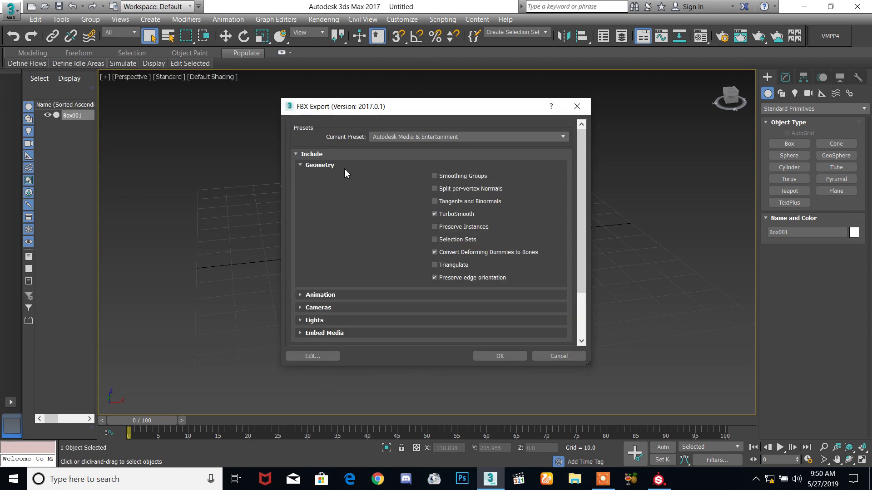
left_click(343, 165)
left_click(346, 177)
left_click(303, 188)
left_click(300, 178)
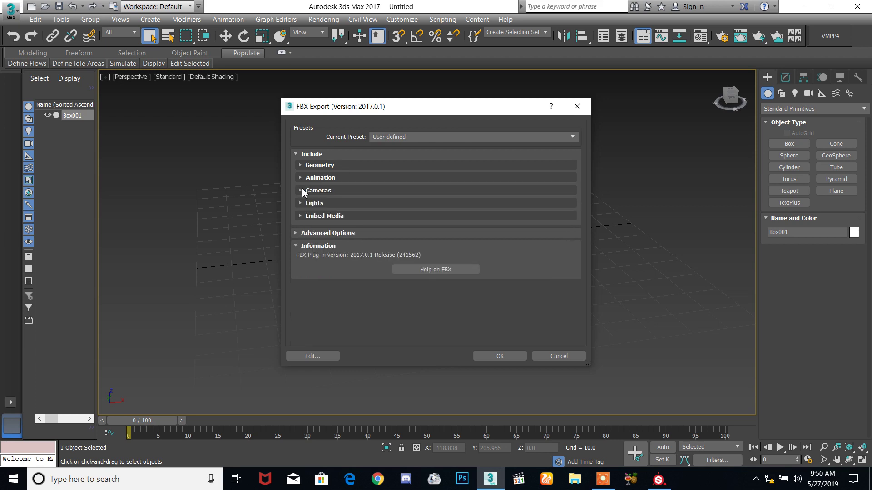
Review the Cameras, Lights, Embed Media and Advanced options, then confirm the FBX export
left_click(303, 191)
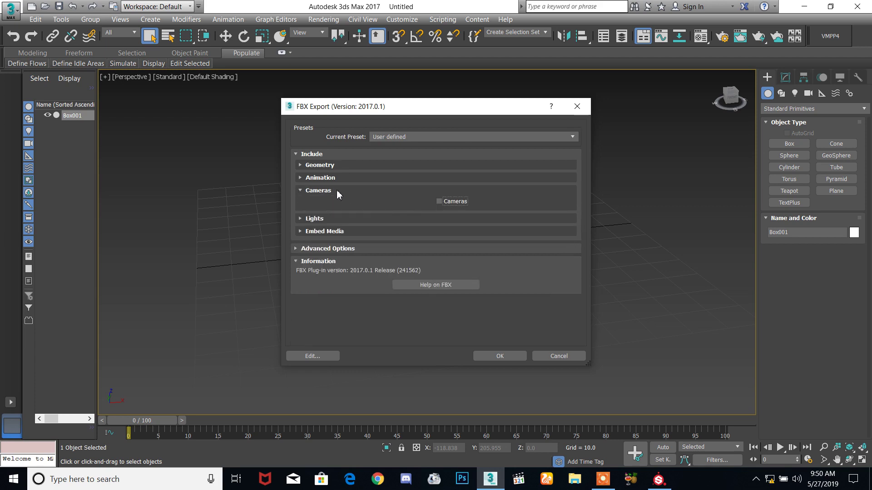
left_click(318, 191)
left_click(314, 204)
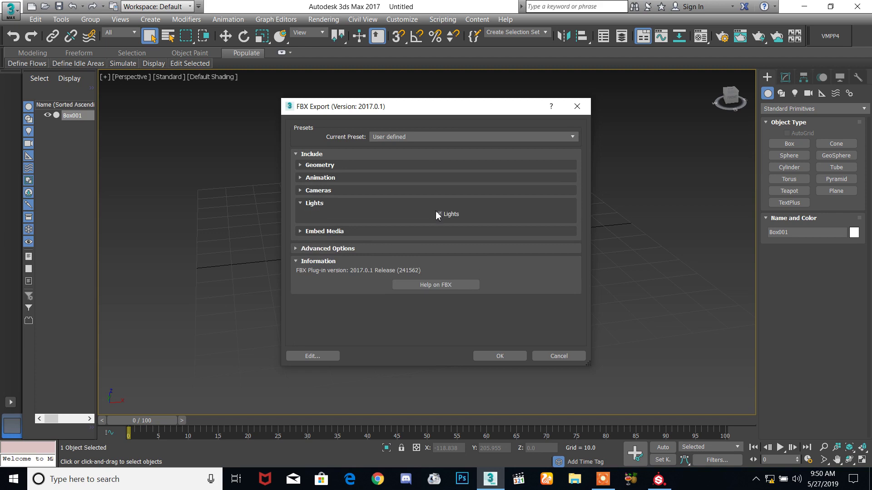
left_click(316, 203)
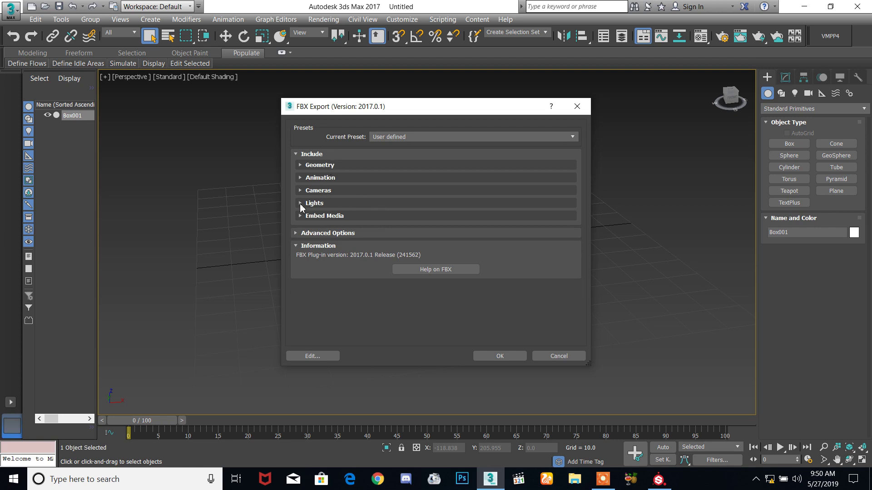
left_click(303, 217)
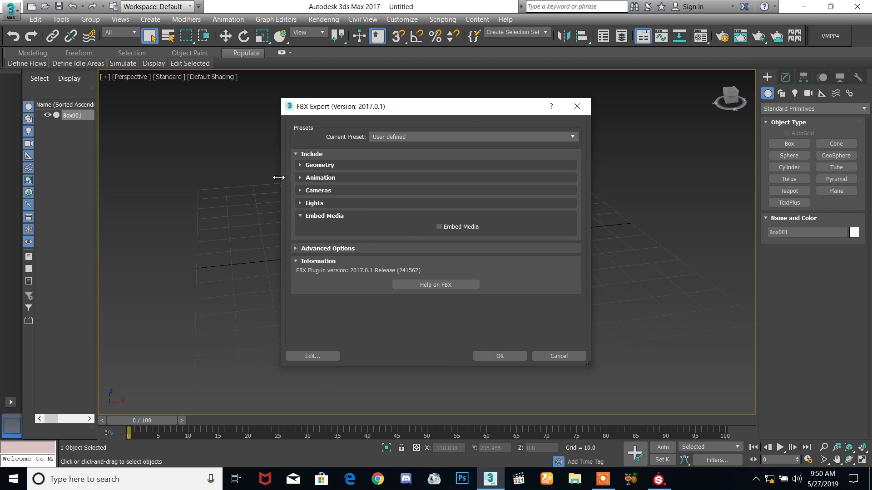
left_click(302, 217)
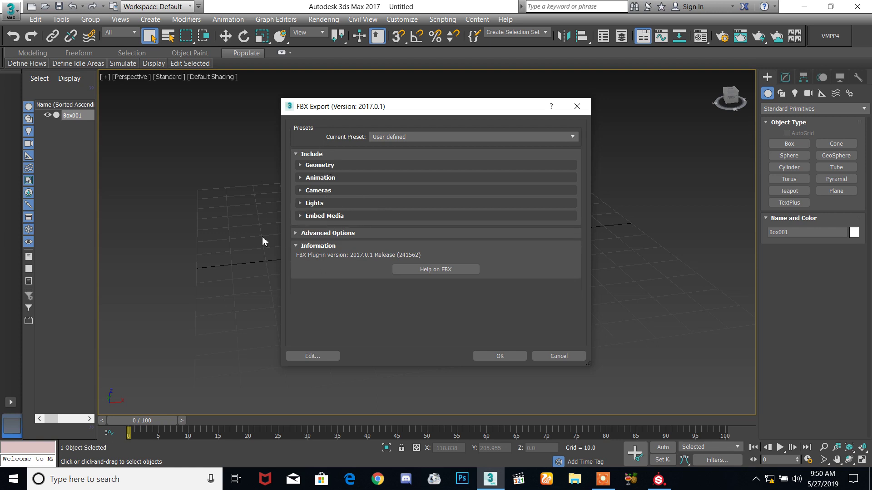
left_click(344, 234)
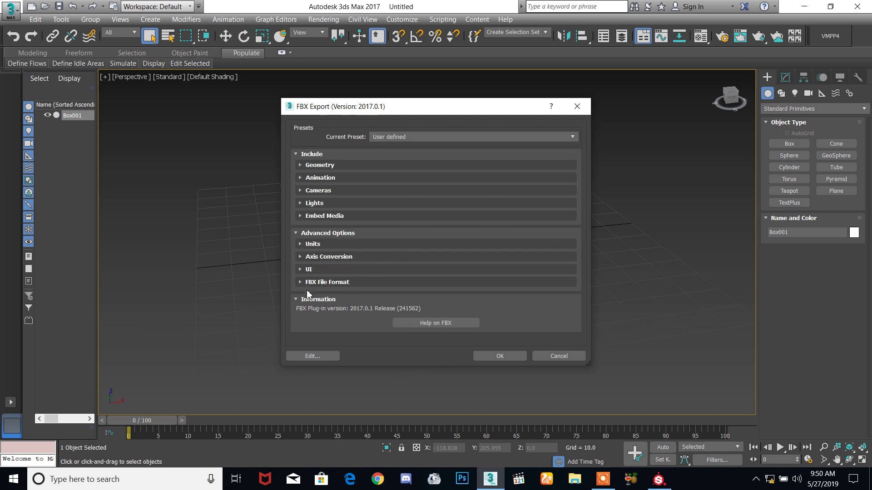
left_click(327, 235)
left_click(324, 249)
left_click(323, 247)
left_click(516, 360)
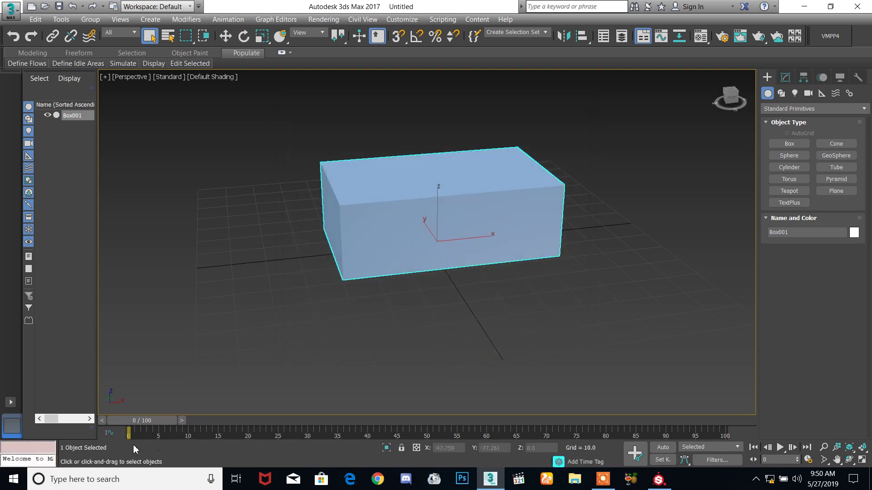
Move the exported box file to the top of the desktop and return to Substance Painter
key("super+d")
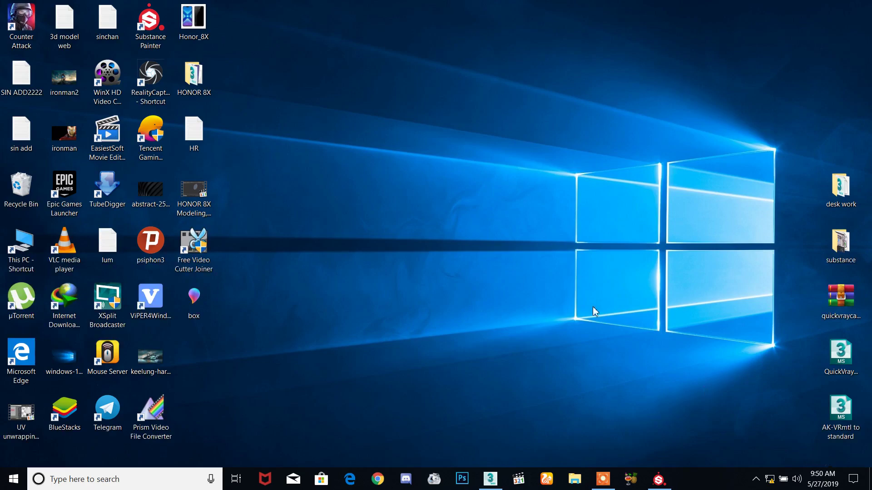
left_click_drag(204, 310, 295, 76)
left_click_drag(258, 42, 335, 147)
left_click_drag(335, 148, 349, 197)
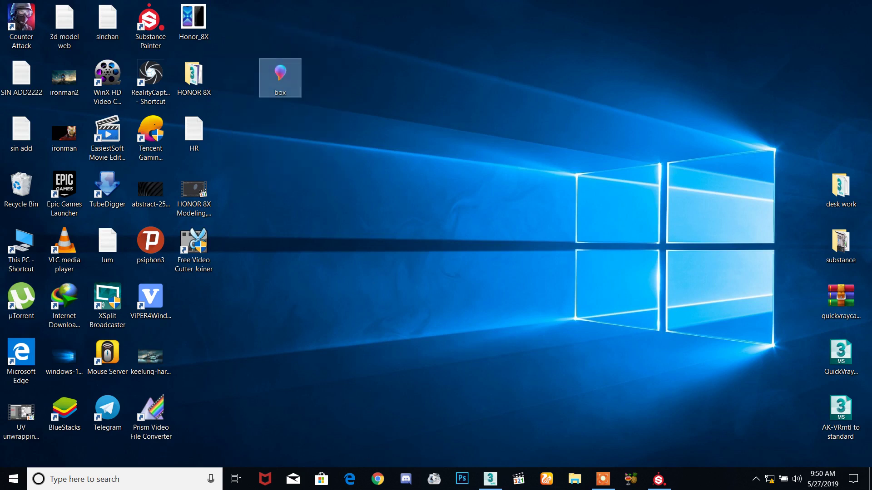
left_click(659, 479)
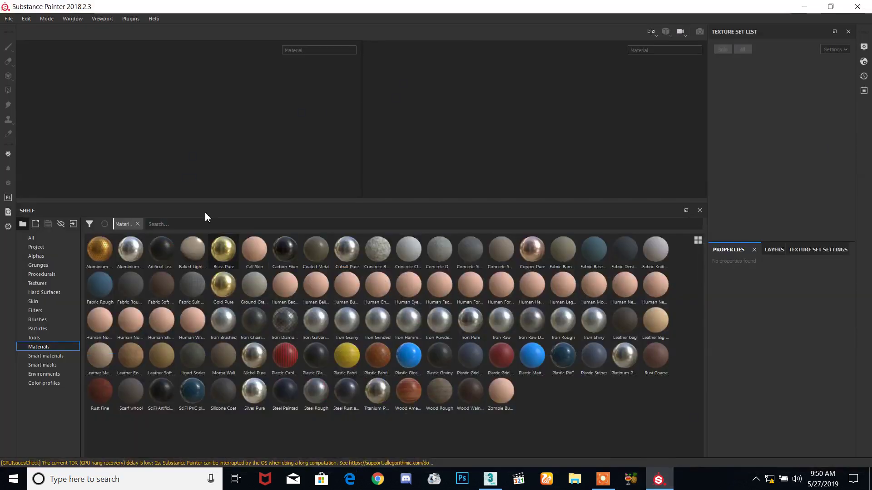
Create a new 2048-resolution project using Desktop/box.FBX as the mesh
left_click(15, 18)
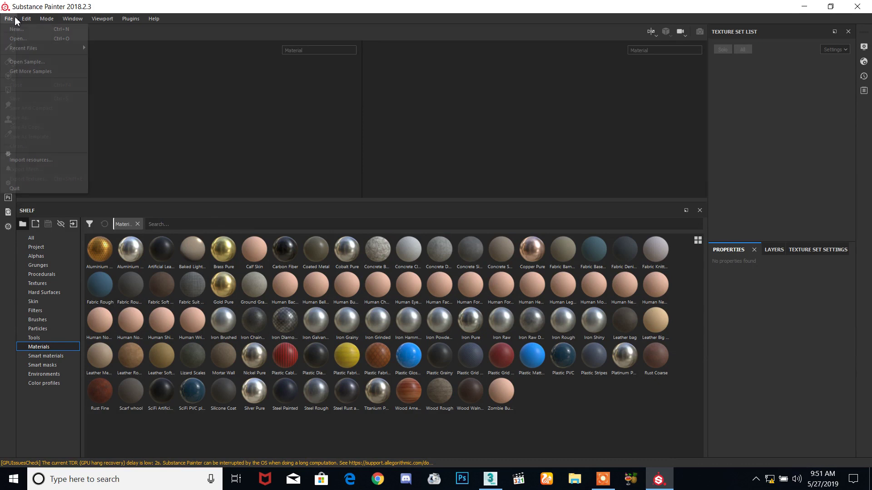
left_click(16, 30)
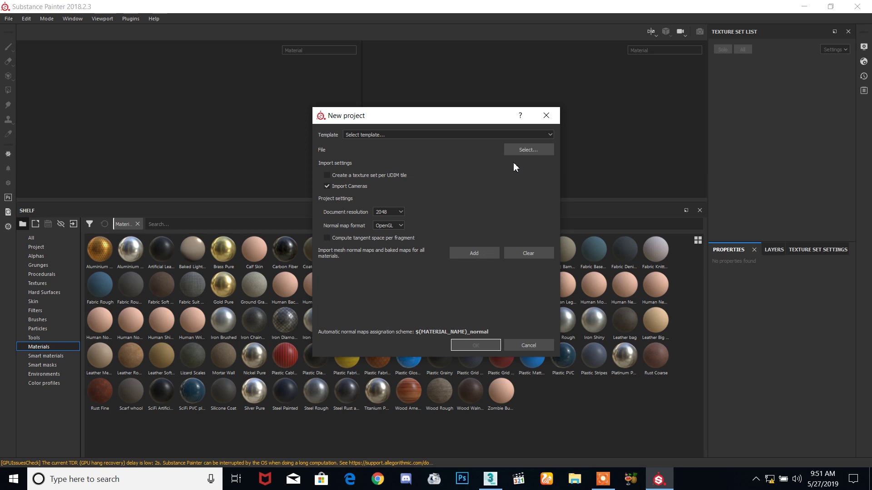
left_click(512, 152)
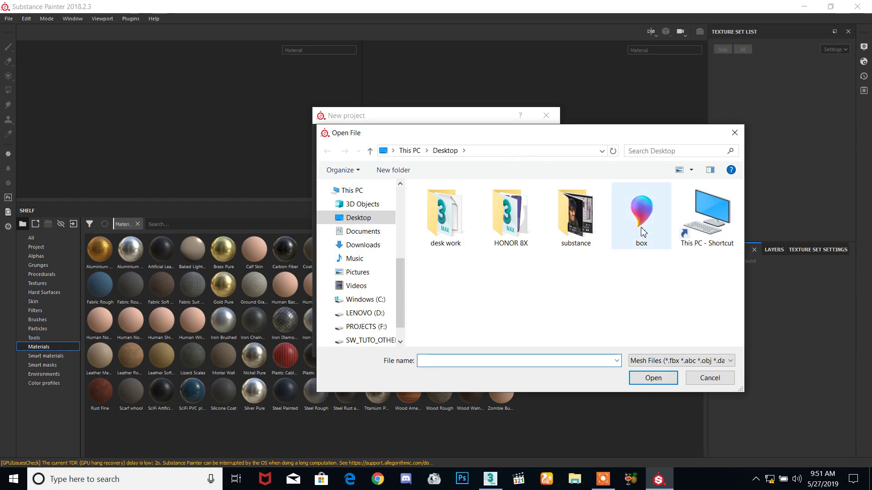
left_click(642, 214)
left_click(656, 379)
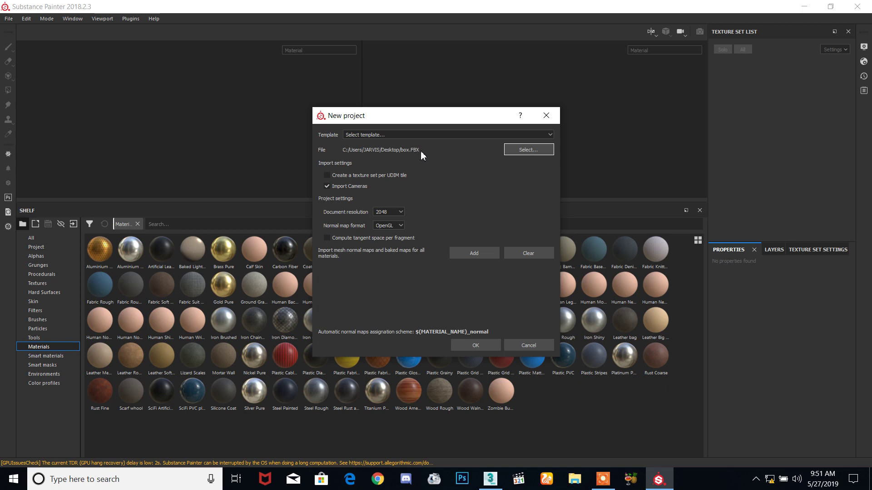
left_click(388, 216)
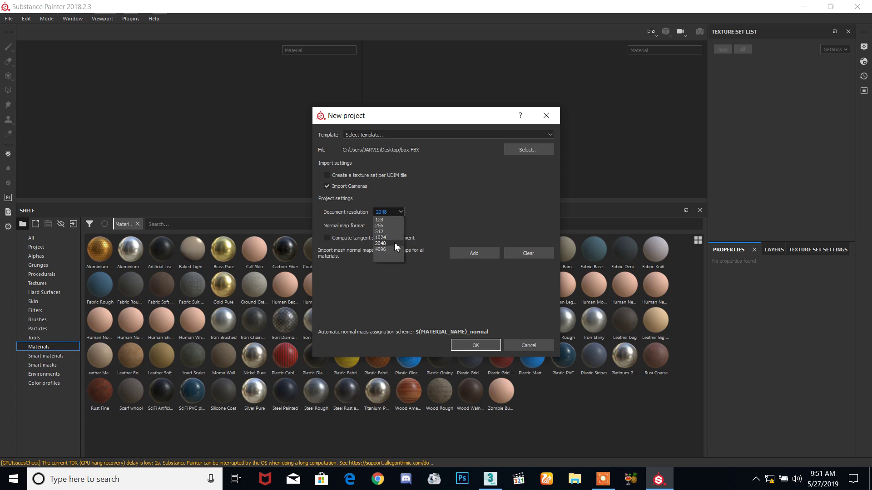
left_click(382, 244)
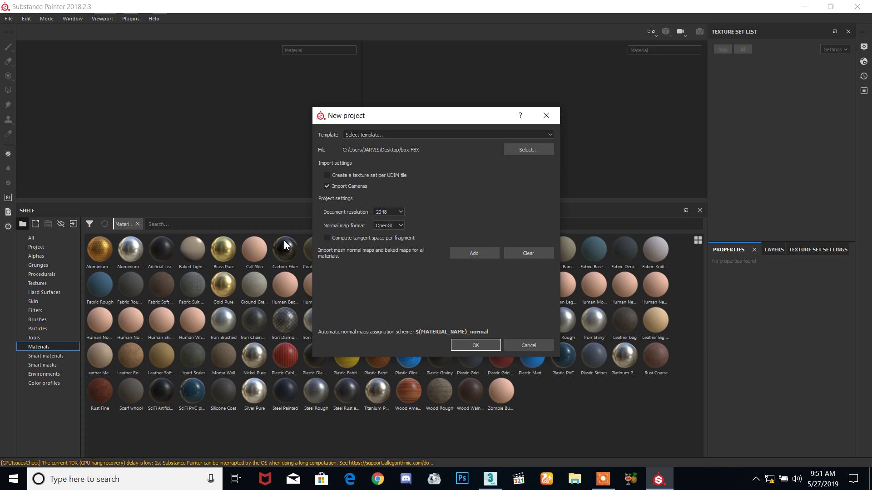
left_click(471, 346)
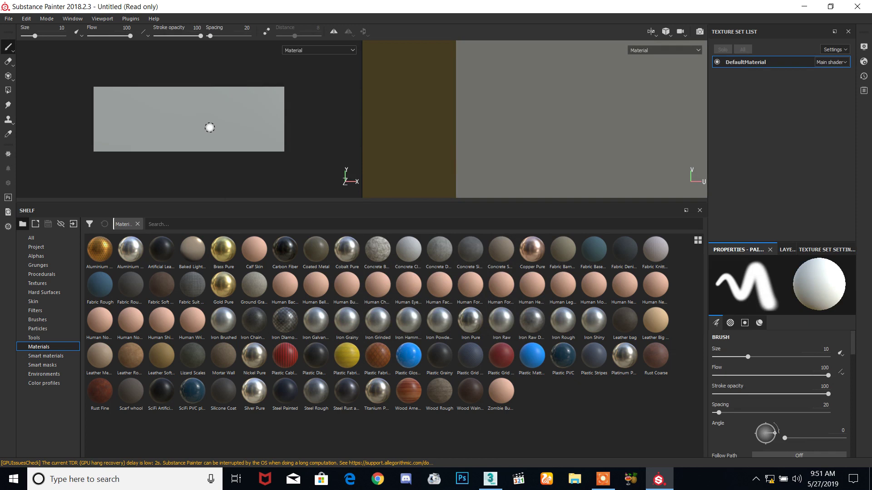
scroll(209, 127, "down", 6)
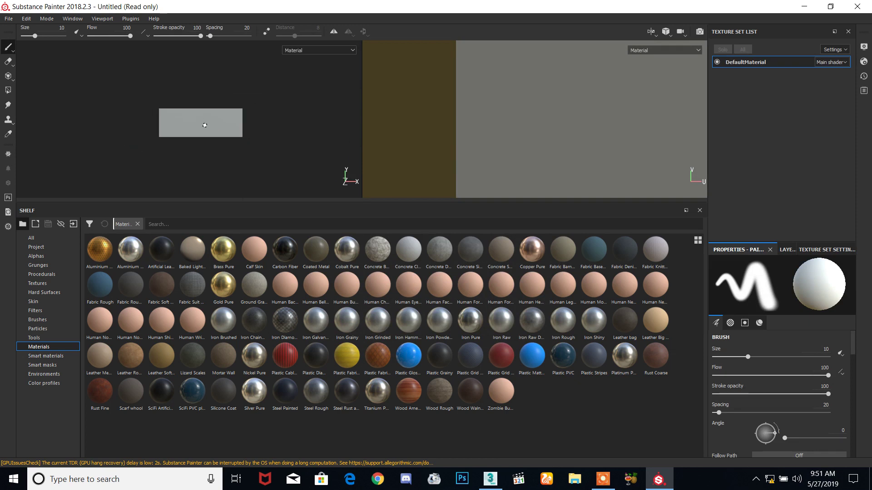
scroll(205, 128, "up", 3)
scroll(204, 130, "up", 1)
scroll(204, 130, "down", 3)
scroll(206, 132, "up", 2)
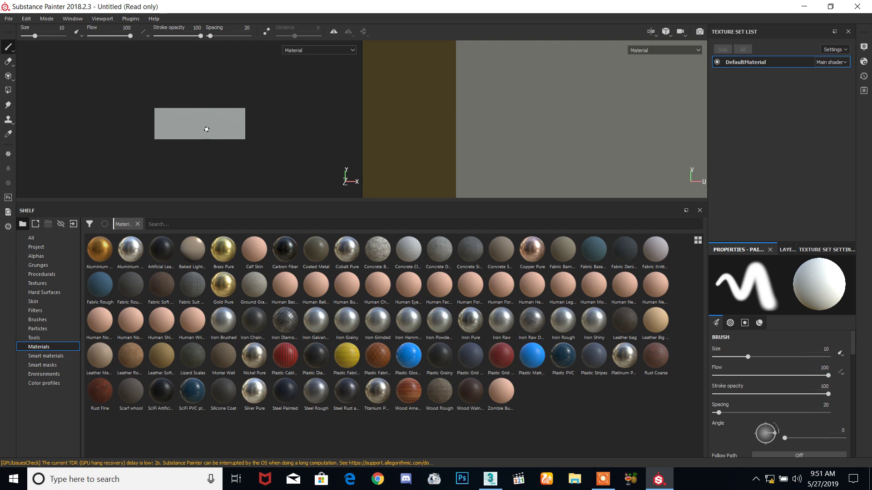
scroll(198, 134, "down", 3)
scroll(197, 134, "down", 2)
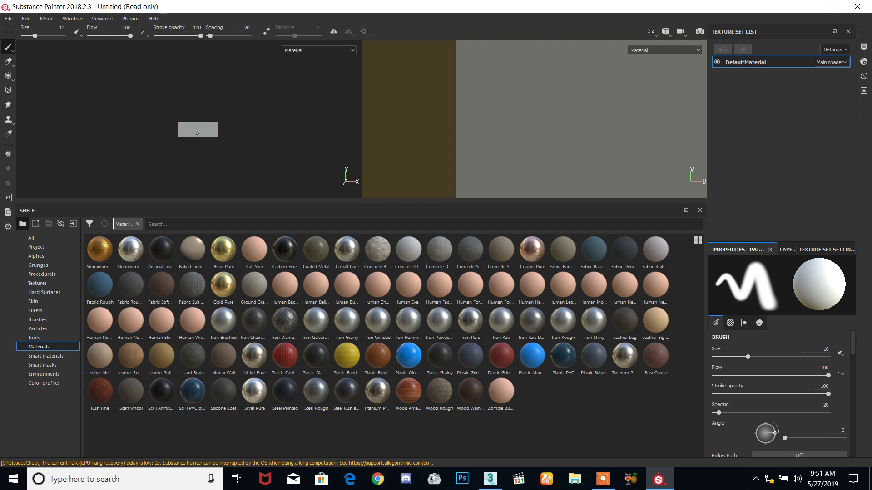
scroll(198, 134, "up", 3)
scroll(198, 134, "up", 3)
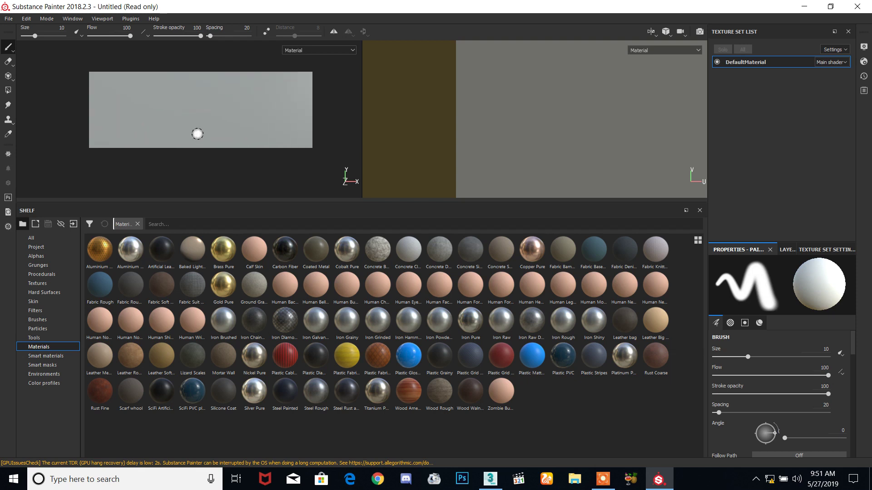
scroll(198, 133, "down", 3)
scroll(198, 133, "up", 1)
scroll(198, 133, "up", 2)
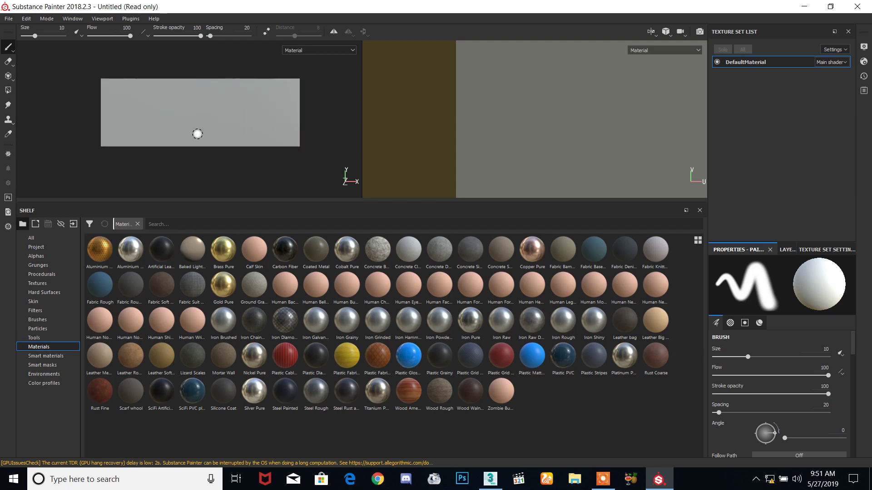
middle_click_drag(199, 133, 186, 153)
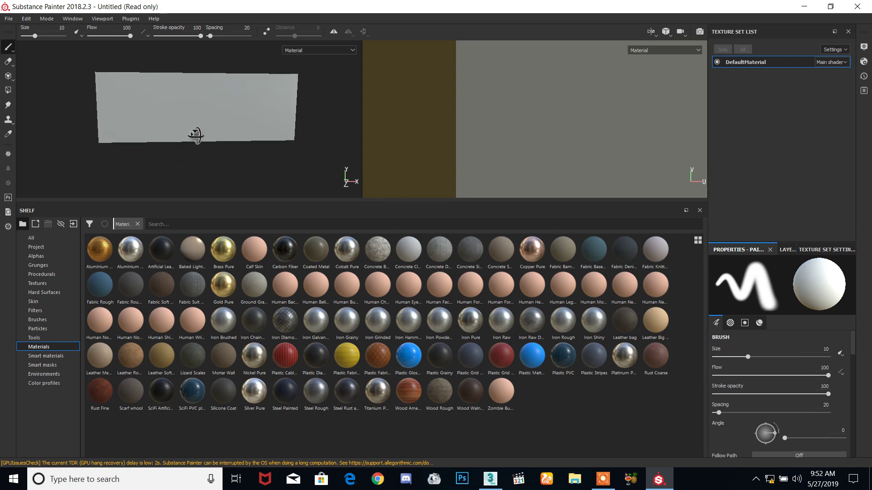
left_click_drag(208, 140, 191, 133, "alt")
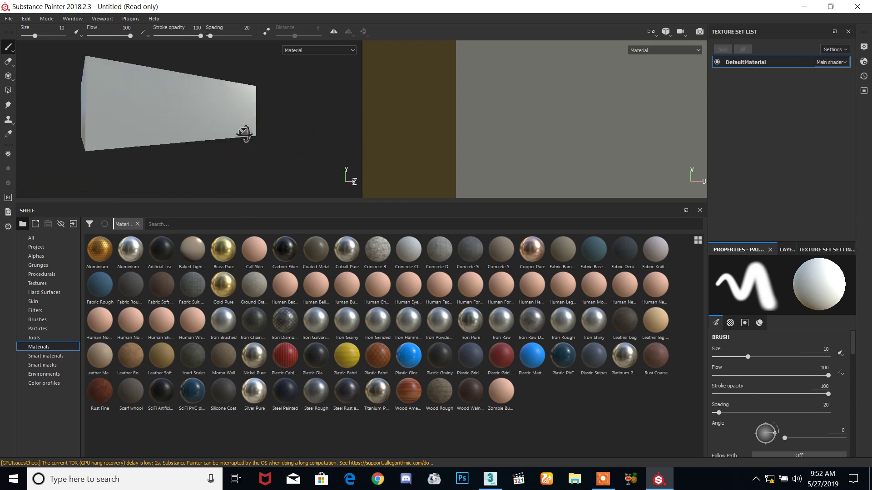
left_click_drag(237, 155, 247, 145, "alt")
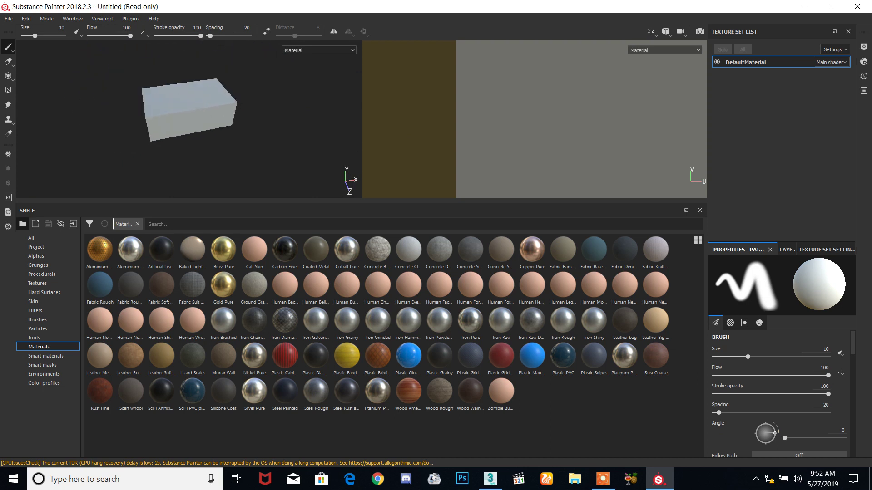
right_click_drag(196, 136, 198, 80, "alt")
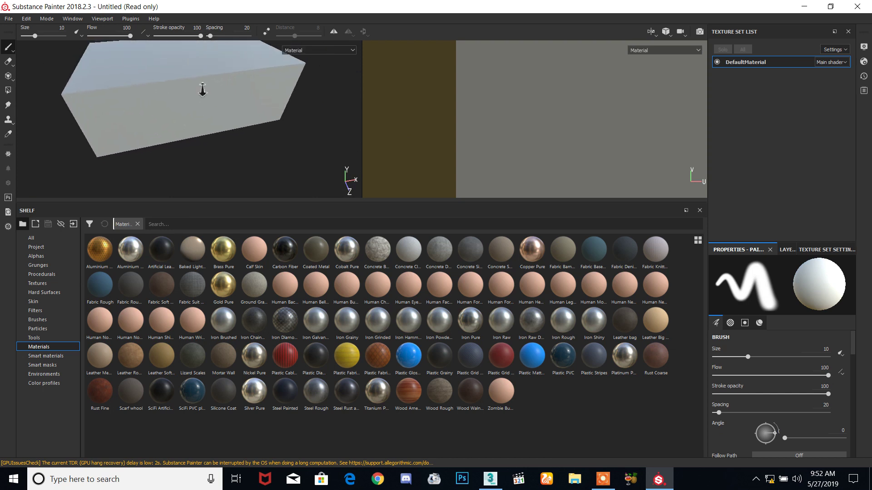
mouse_move(219, 22)
right_mouse_down("alt")
mouse_move(185, 189)
mouse_move(204, 119)
right_mouse_up("alt")
key("alt")
mouse_move(202, 103)
left_mouse_down("alt")
mouse_move(212, 142)
mouse_move(234, 144)
mouse_move(218, 138)
mouse_move(230, 130)
mouse_move(210, 141)
mouse_move(219, 131)
mouse_move(167, 117)
mouse_move(259, 111)
mouse_move(167, 117)
mouse_move(146, 81)
mouse_move(205, 101)
mouse_move(171, 148)
mouse_move(178, 98)
mouse_move(174, 106)
left_mouse_up("alt")
right_click_drag(174, 106, 77, 30, "alt")
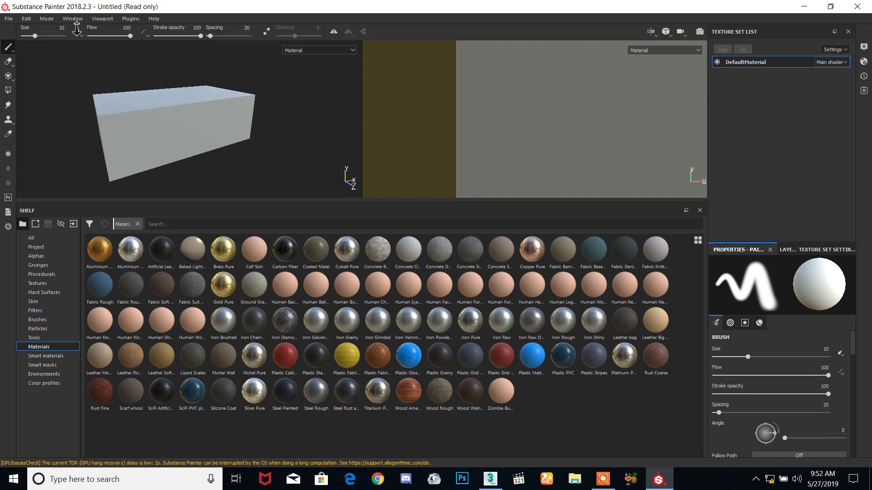
scroll(134, 122, "down", 3)
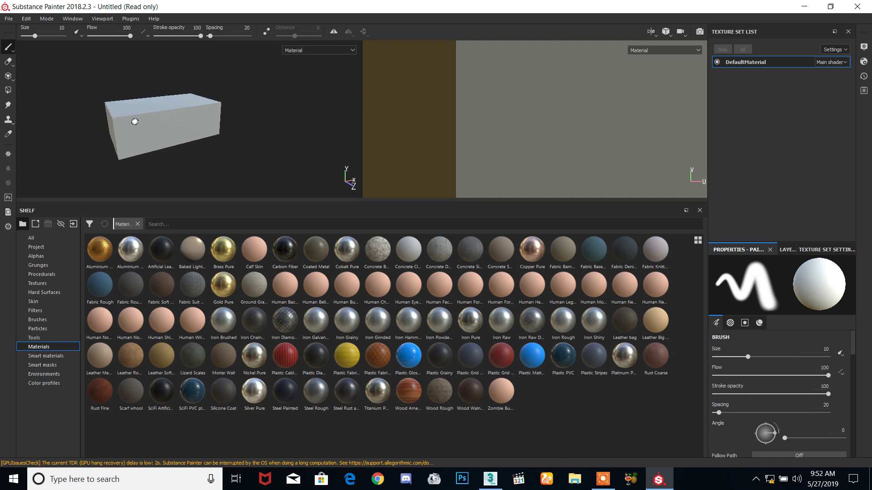
scroll(135, 121, "down", 3)
scroll(129, 123, "up", 1)
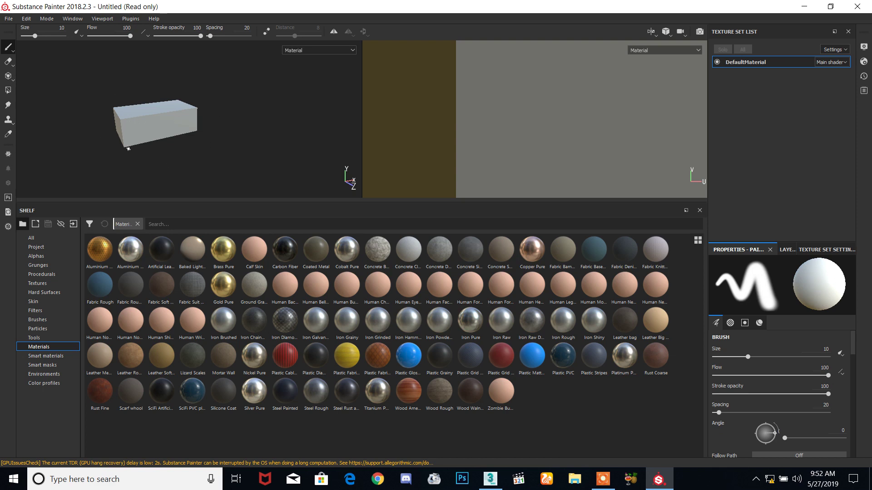
left_click_drag(144, 112, 175, 140, "alt")
Frame the box's full UV layout in the 2D view, then bring 3ds Max forward
right_click_drag(174, 141, 180, 239, "alt")
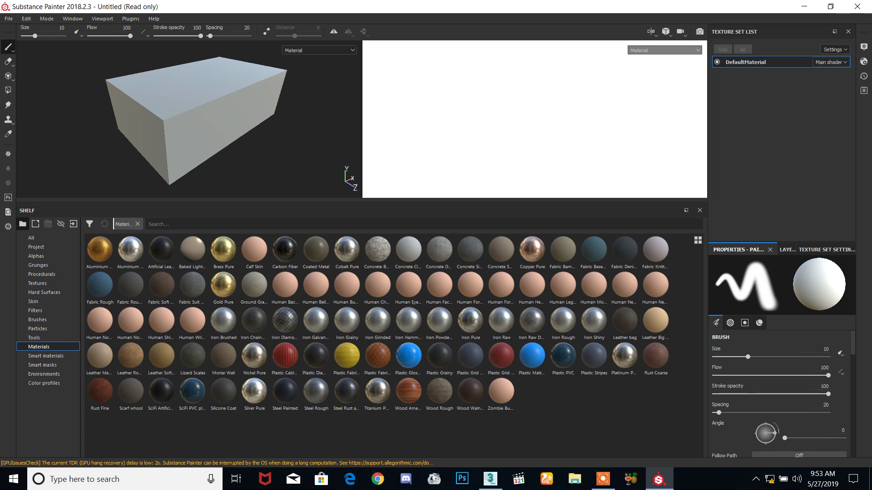
scroll(488, 143, "down", 5)
scroll(561, 111, "down", 2)
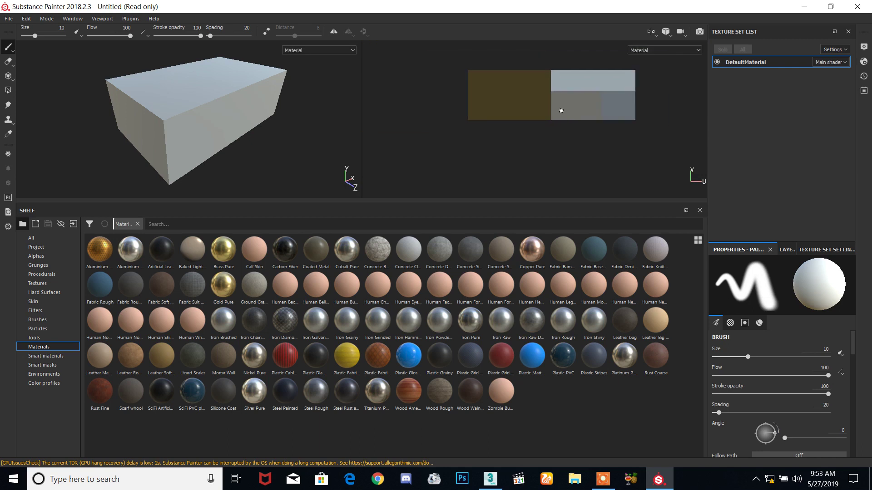
scroll(542, 135, "down", 3)
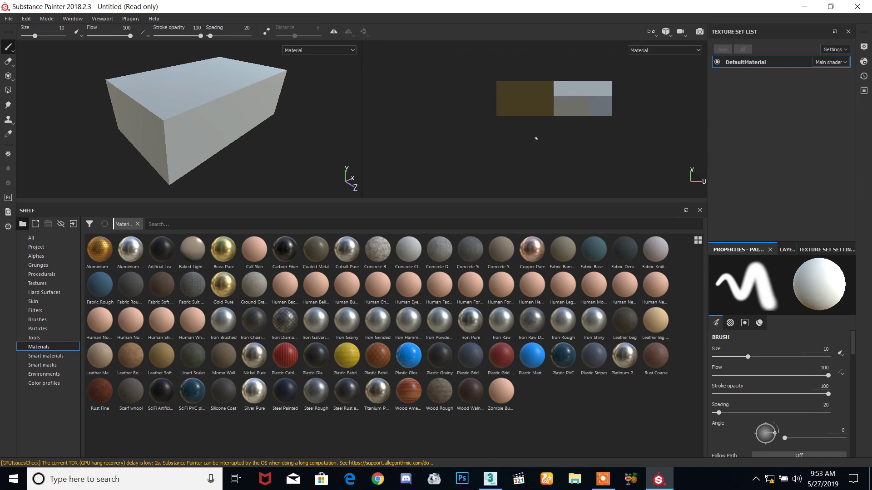
scroll(567, 98, "up", 3)
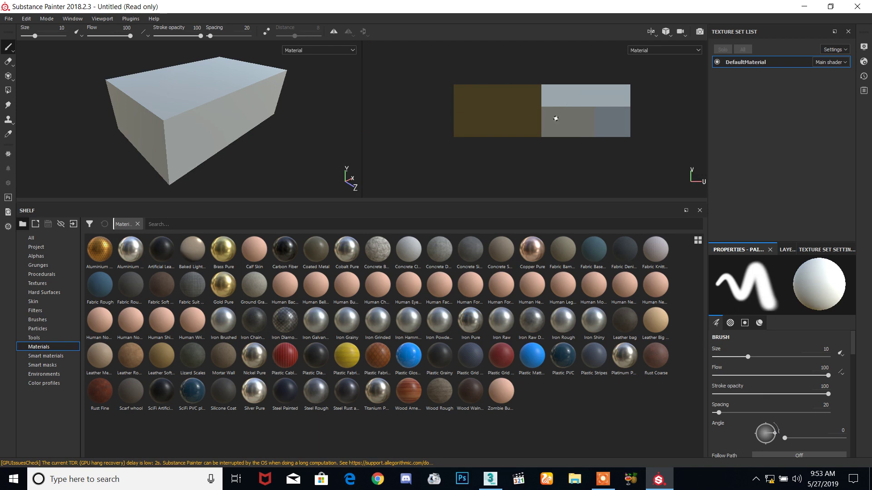
left_click(487, 482)
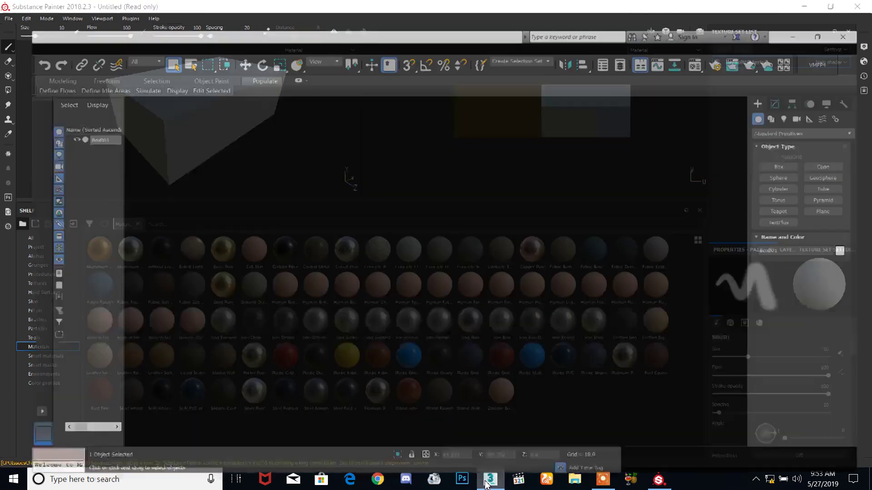
Minimize 3ds Max and load the Aluminium shelf material onto the Substance Painter brush
left_click(485, 482)
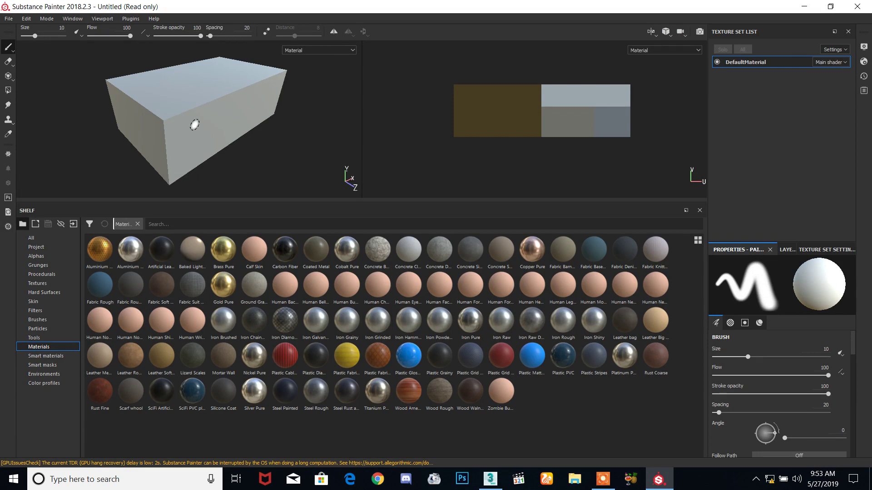
left_click(101, 250)
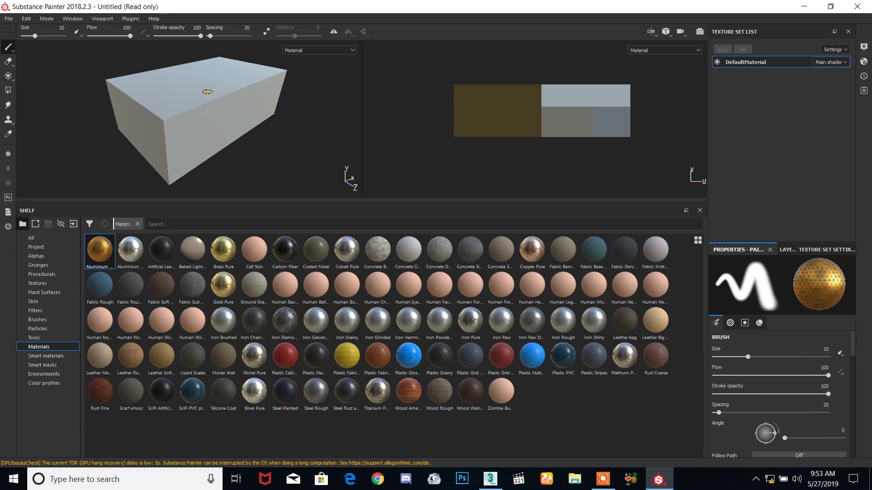
Load Brass Pure from the Materials shelf onto the brush, then switch to 3ds Max
scroll(184, 128, "up", 4)
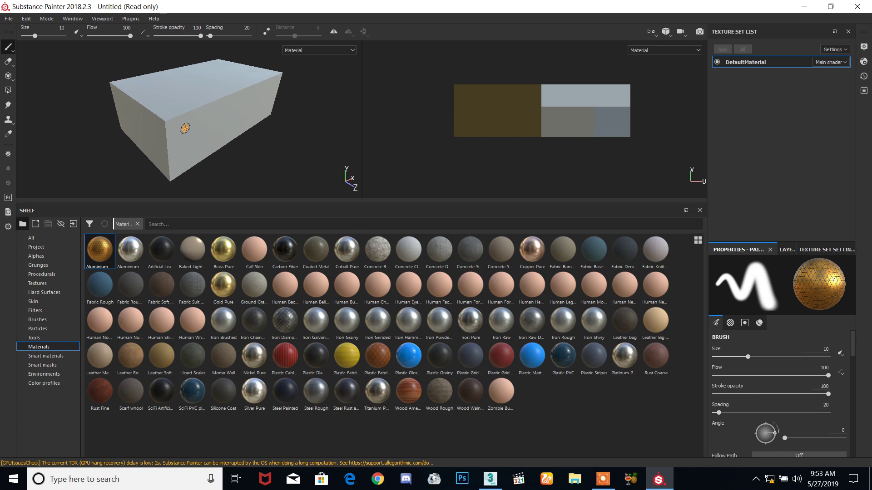
scroll(177, 129, "up", 4)
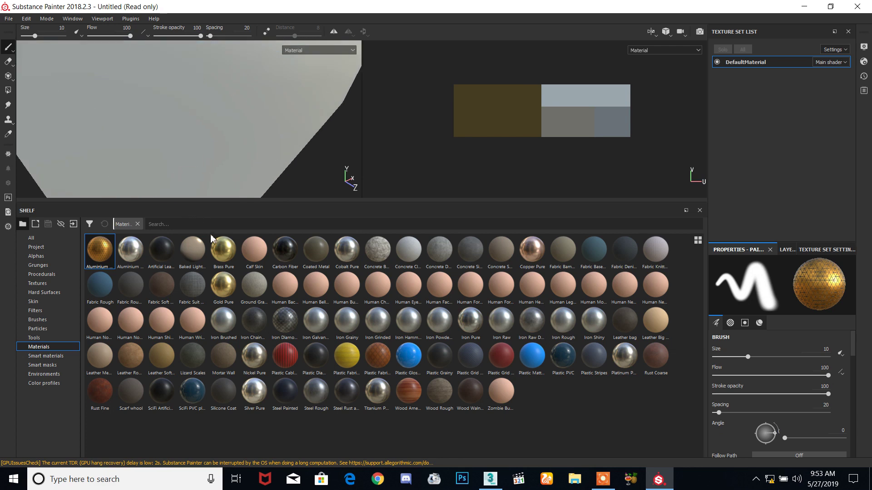
left_click(222, 248)
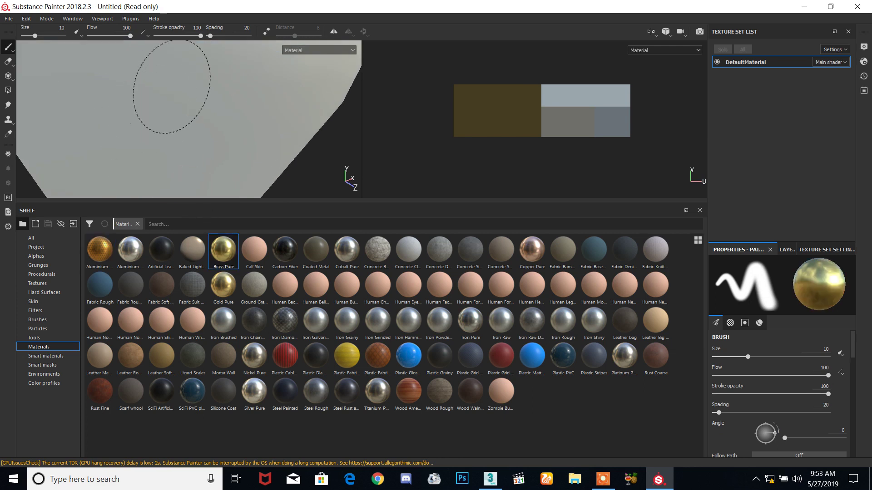
scroll(193, 132, "down", 5)
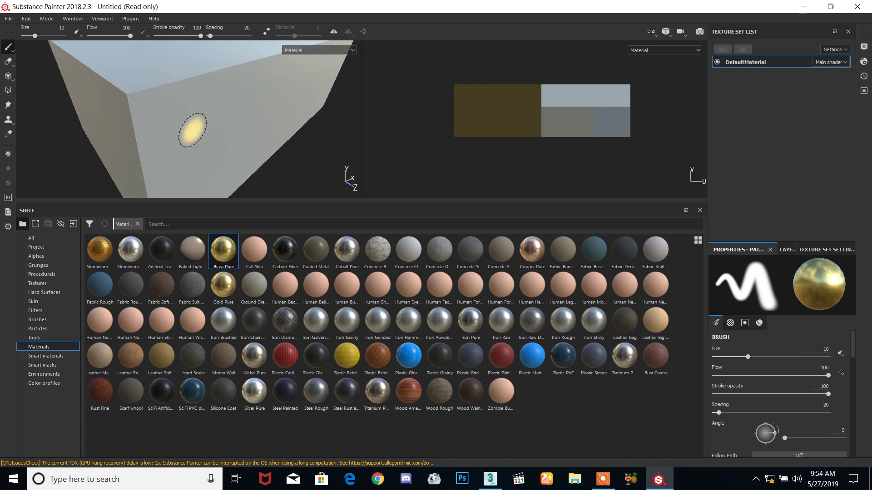
scroll(192, 130, "down", 3)
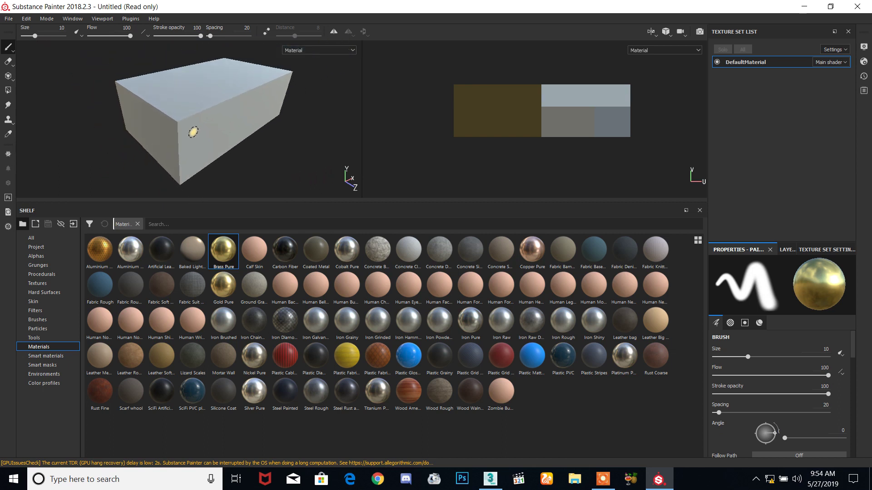
left_click(489, 476)
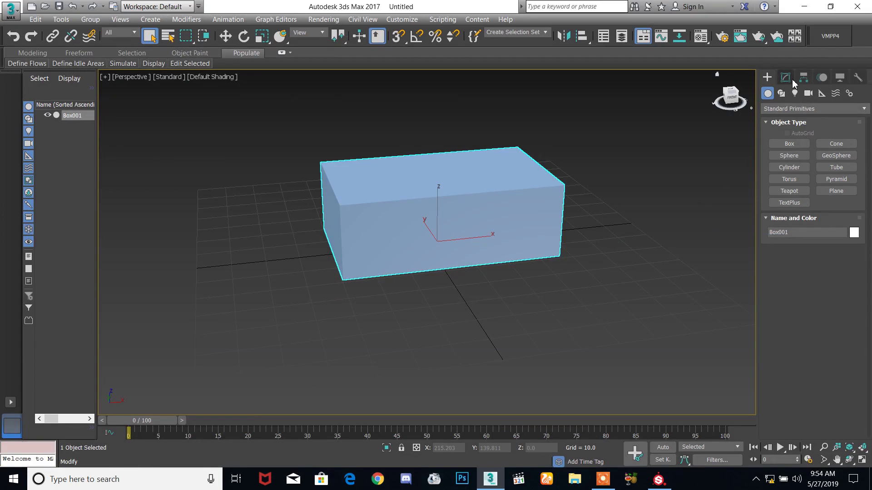
Switch back to Substance Painter after reviewing Box001 in 3ds Max
left_click(658, 479)
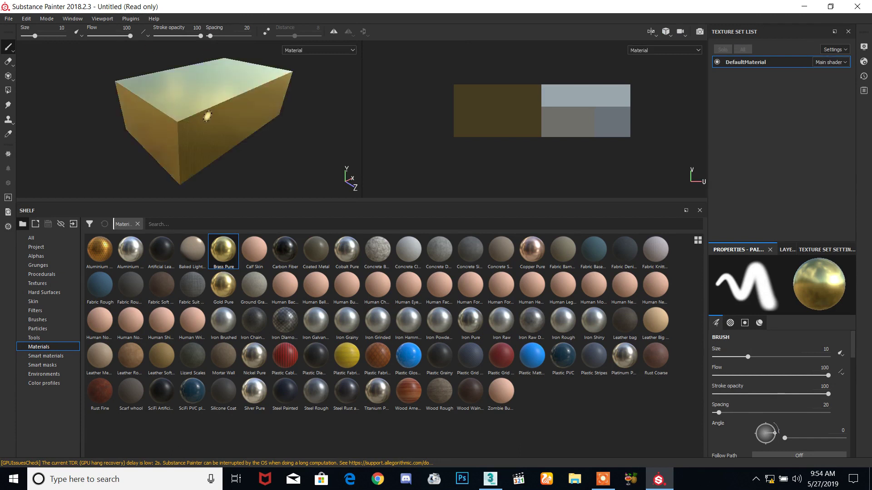
Fill the box with the Aluminium material from the Shelf
left_click_drag(187, 117, 179, 125, "alt")
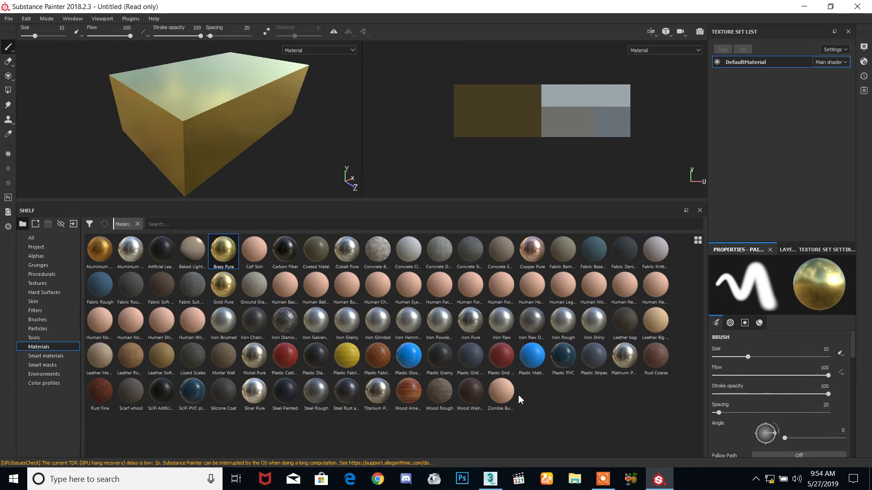
left_click_drag(130, 249, 182, 123)
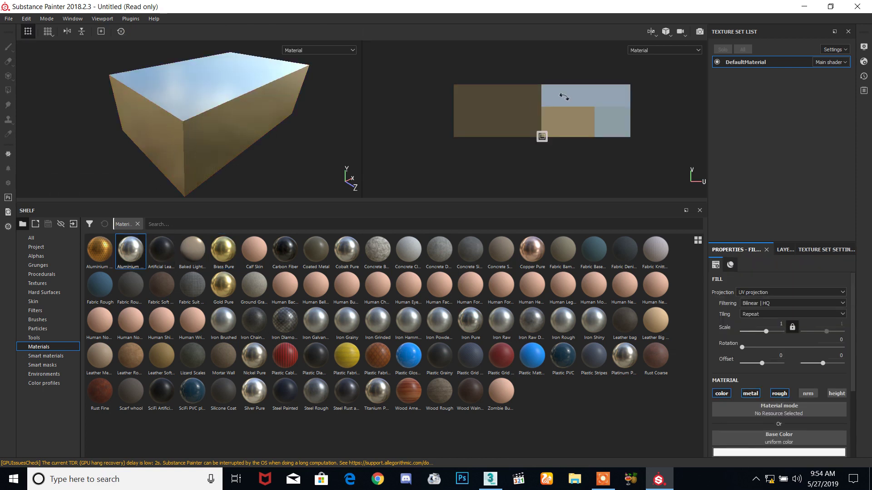
left_click(216, 150)
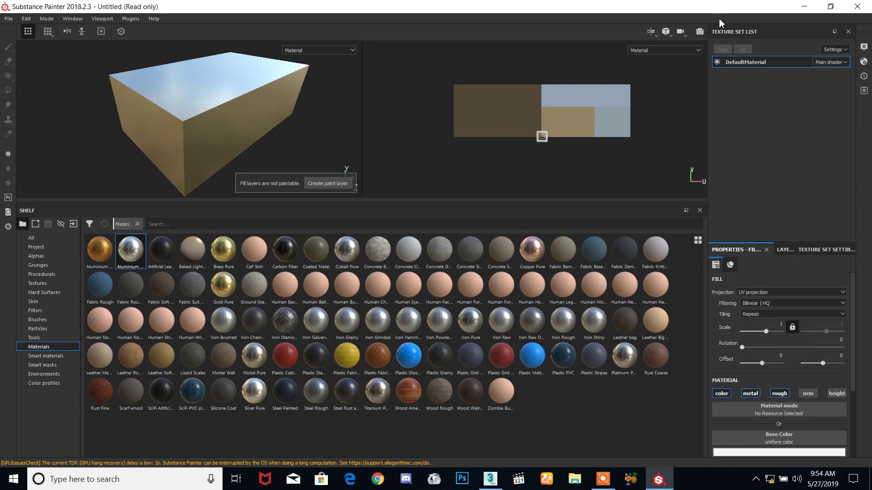
Scale the fill's UVs to 1.0321 × 1.0798, offset them and rotate them to 269.8919
scroll(541, 137, "up", 5)
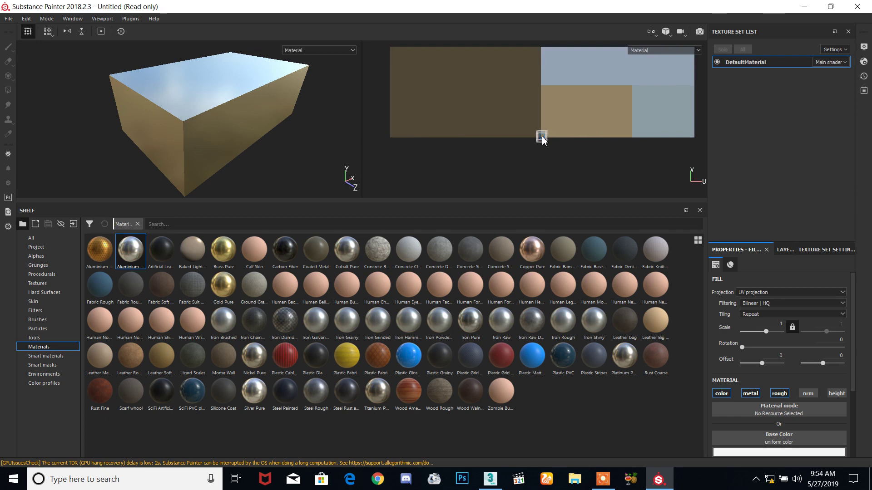
scroll(548, 143, "up", 3)
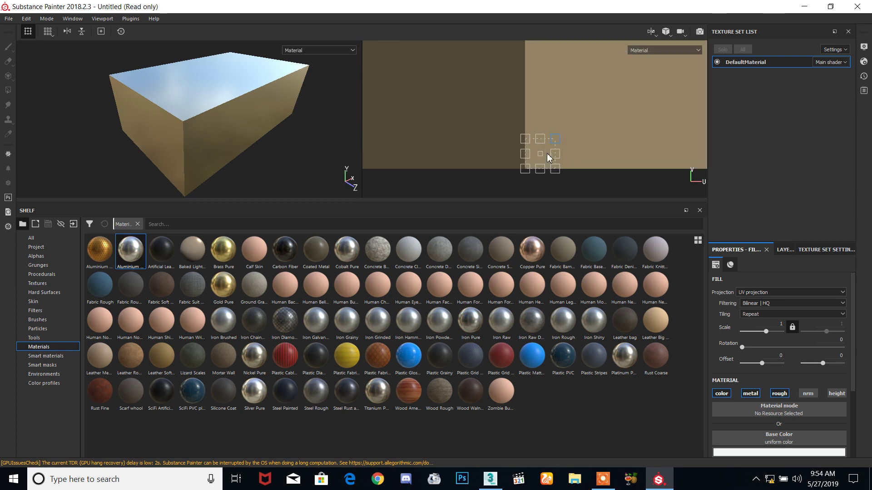
left_click_drag(525, 136, 523, 135)
scroll(481, 127, "up", 2)
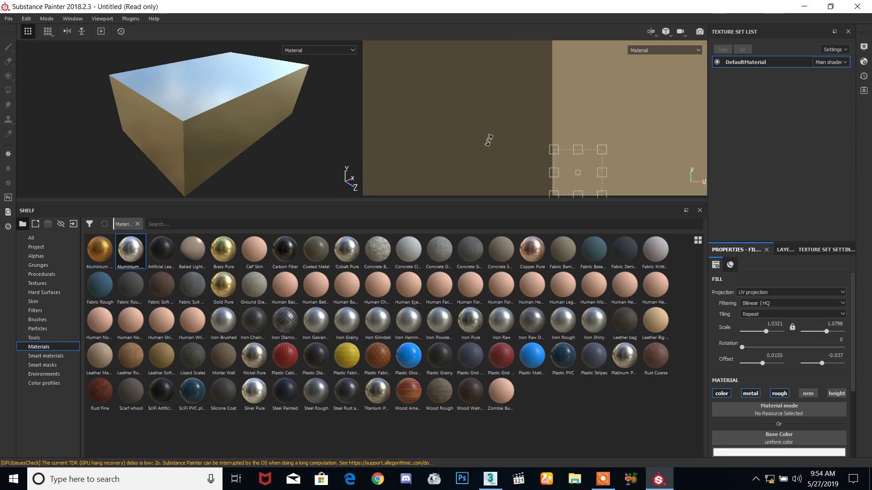
scroll(488, 140, "down", 5)
left_click_drag(518, 105, 535, 146)
In 3ds Max, reselect Box001 and open the Modifier List on the Modify tab
left_click(491, 479)
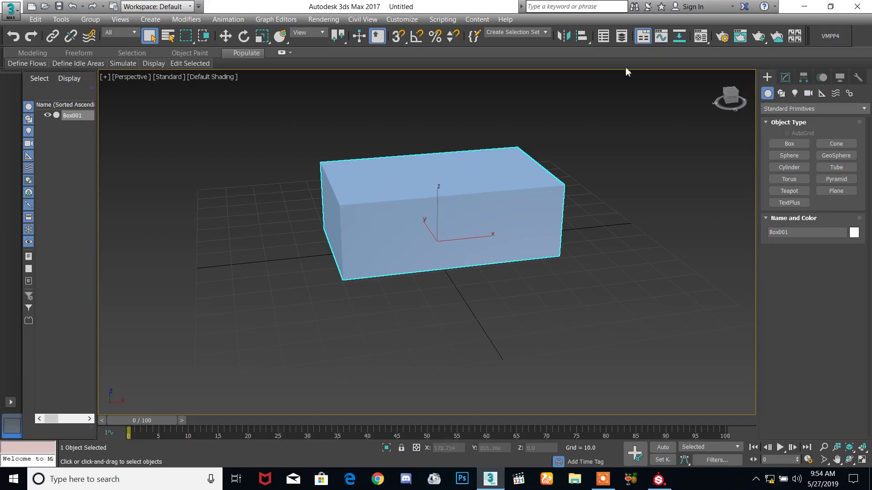
left_click(580, 130)
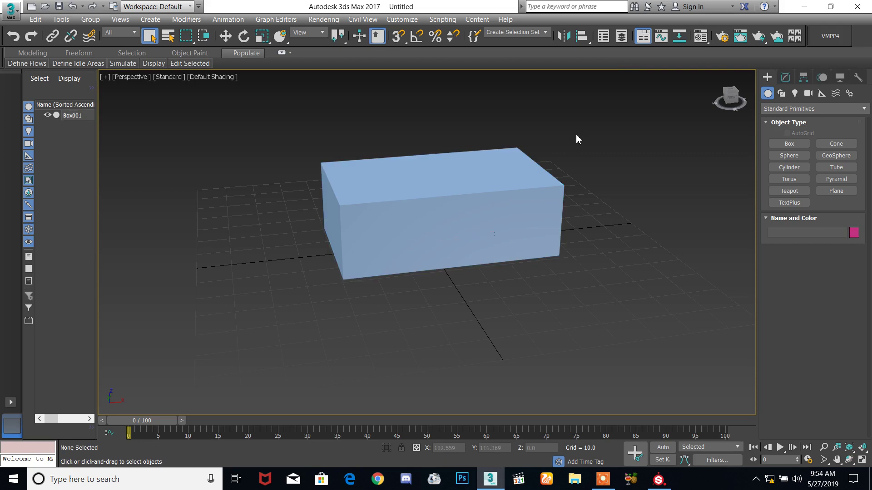
left_click(527, 207)
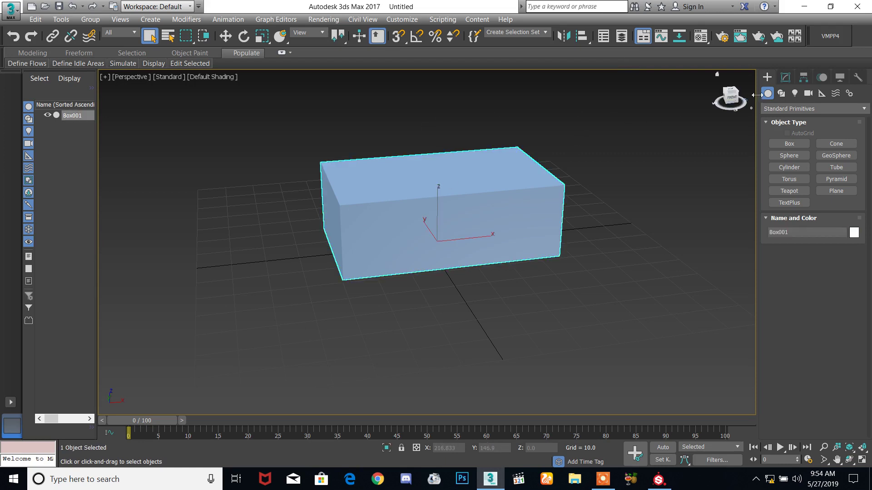
left_click(785, 78)
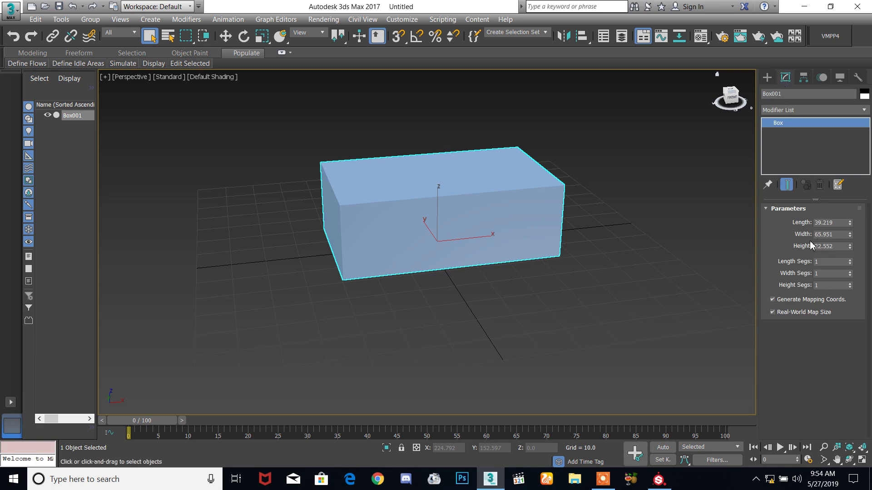
left_click(783, 111)
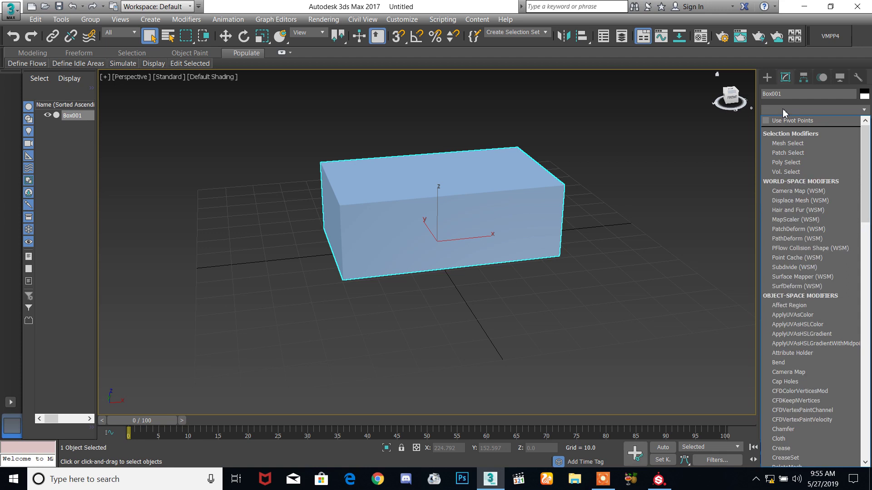
Add a UVW Map modifier to Box001
key("u")
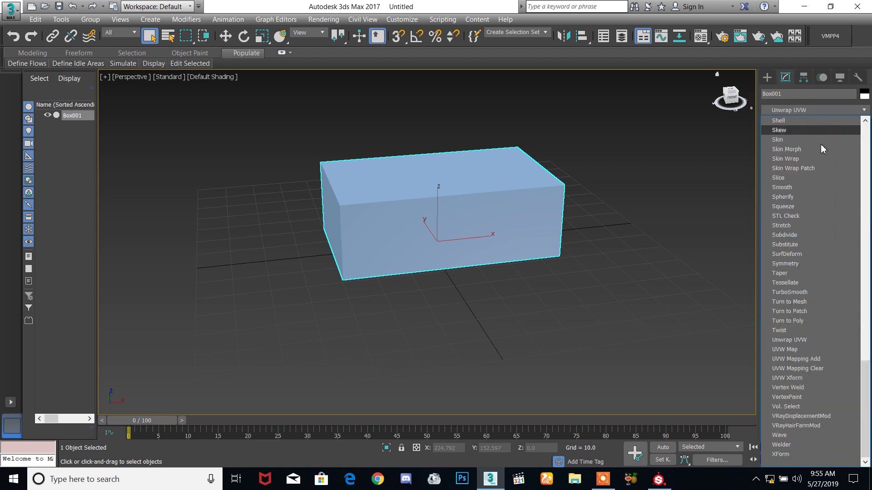
left_click(786, 349)
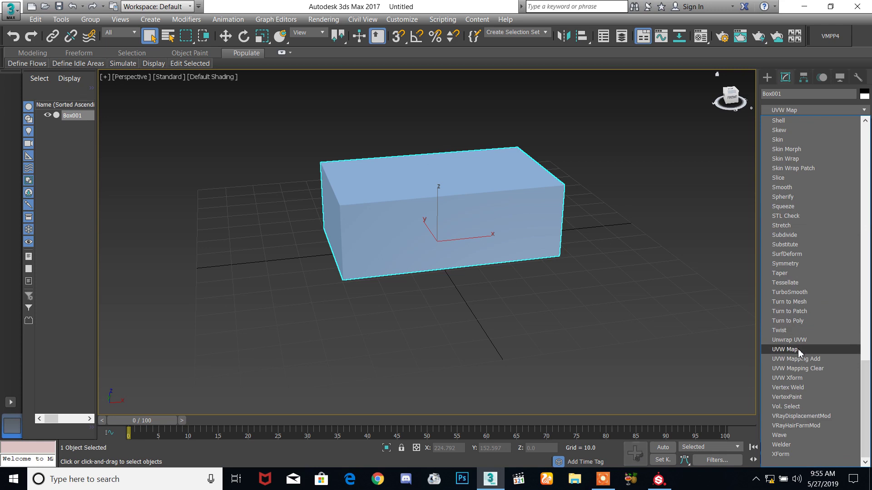
left_click(799, 351)
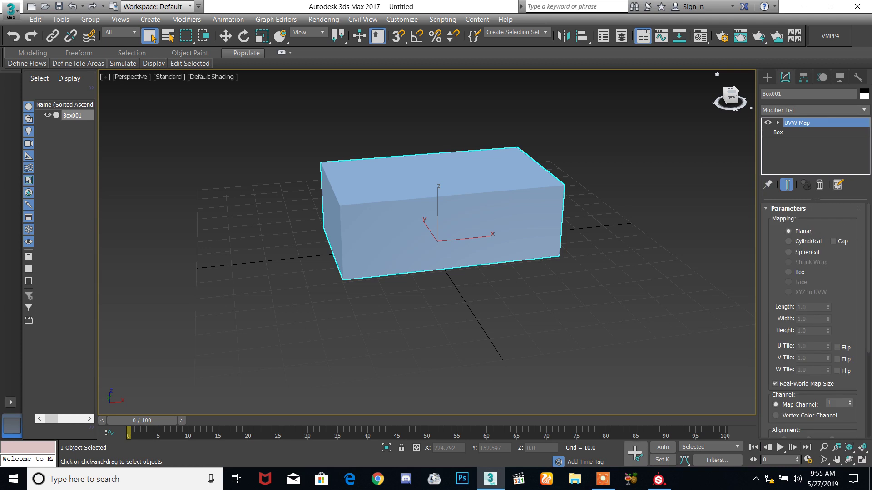
left_click_drag(869, 265, 867, 349)
Return to the base Box level and add Unwrap UVW instead
left_click(793, 133)
left_click(794, 110)
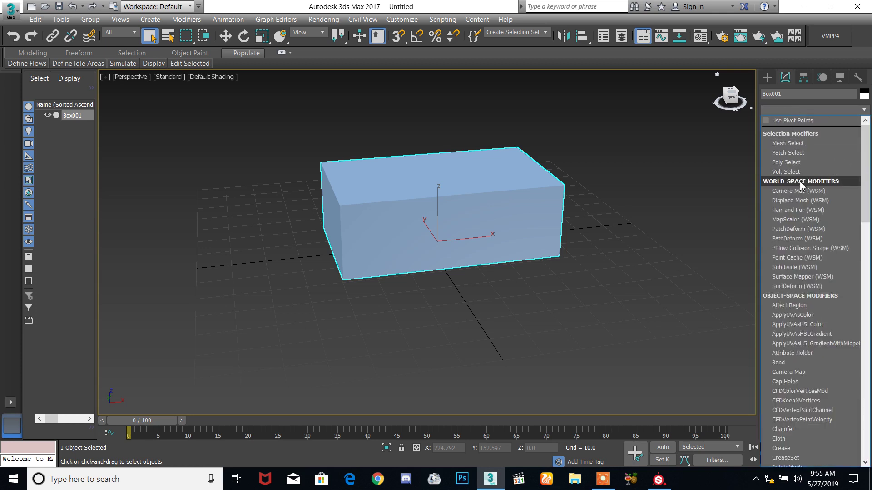
key("u")
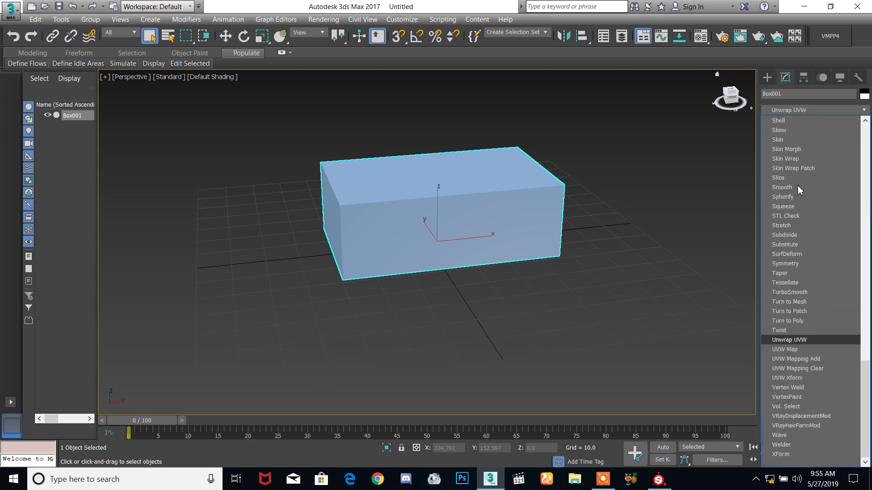
left_click(813, 340)
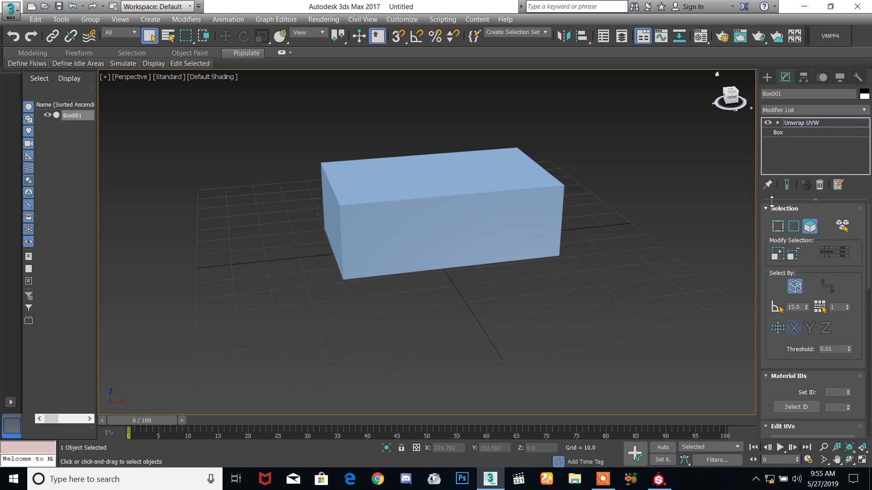
Uncheck Map Seams in the Unwrap UVW Configure rollout
left_click_drag(869, 244, 863, 328)
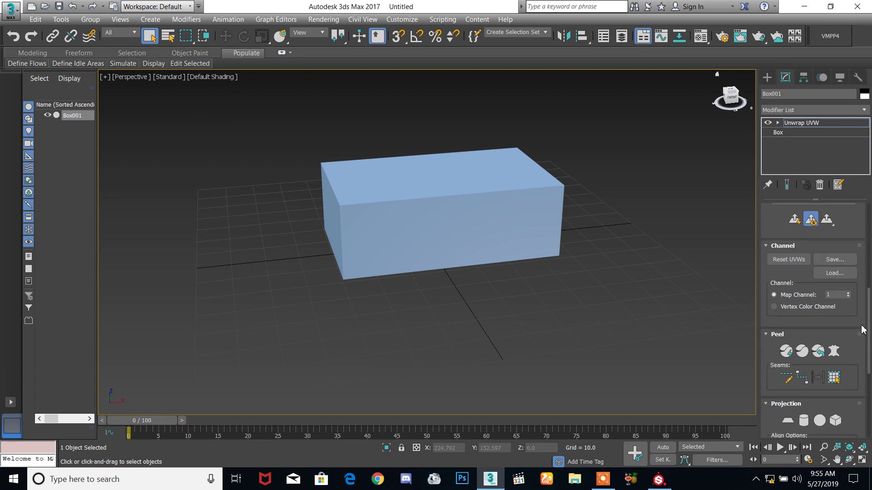
scroll(863, 328, "up", 5)
scroll(866, 317, "down", 5)
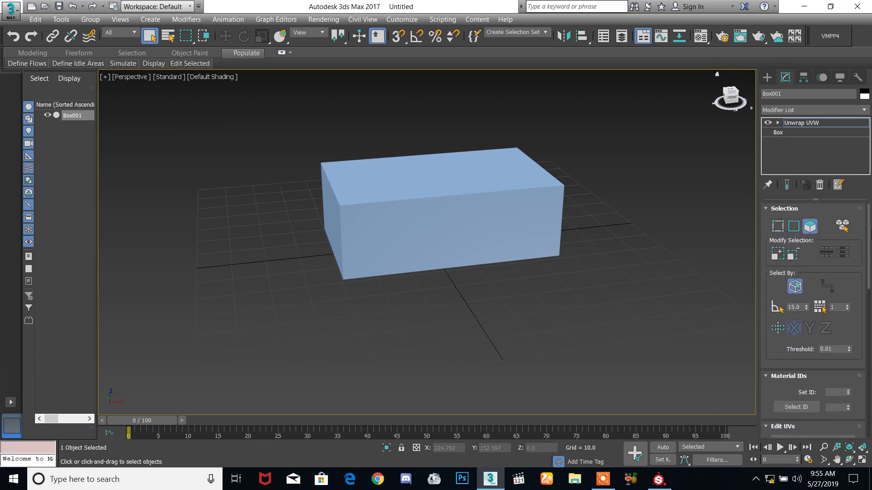
scroll(866, 318, "down", 3)
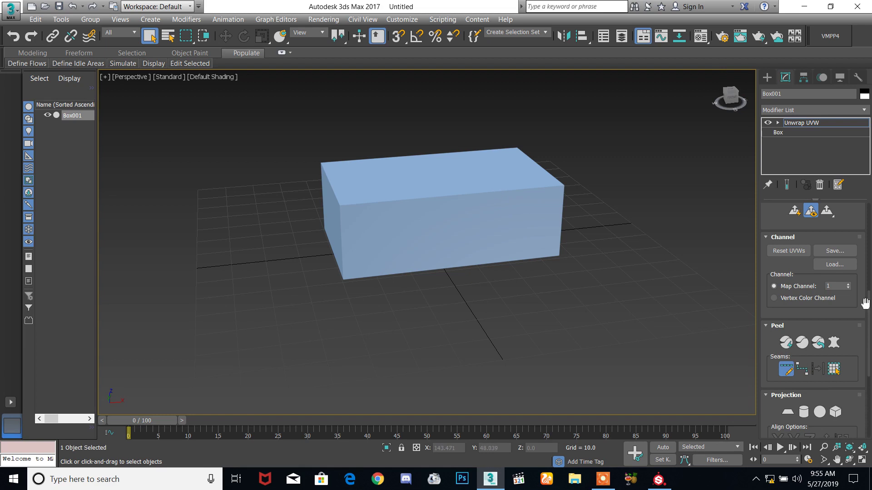
scroll(865, 303, "down", 4)
scroll(864, 330, "down", 5)
left_click(805, 367)
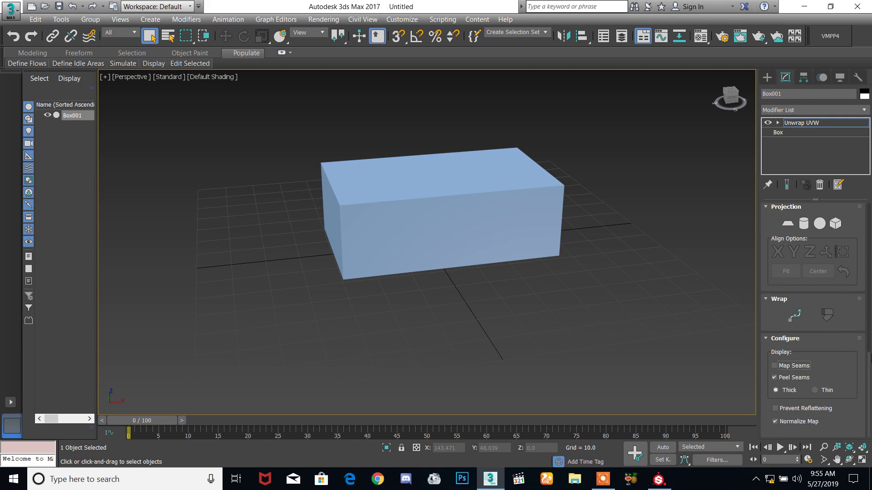
Switch to Face sub-object mode and open the Edit UVWs editor
scroll(868, 311, "up", 6)
left_click_drag(867, 311, 869, 218)
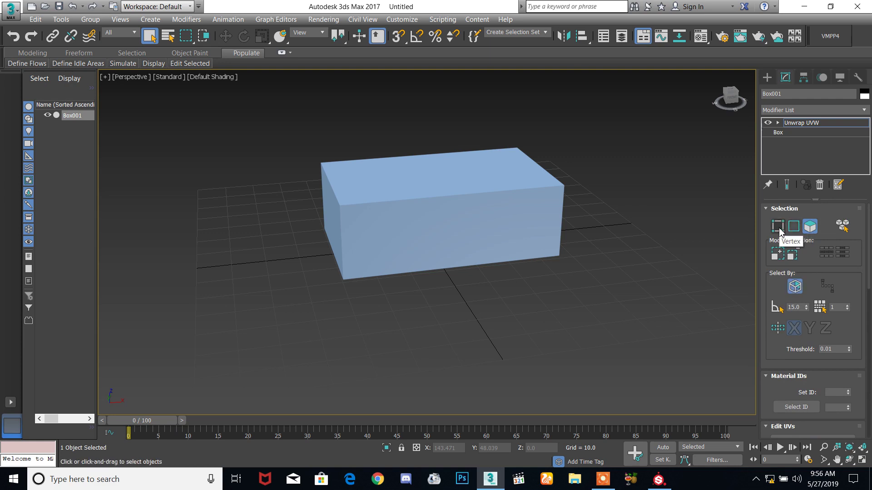
left_click(793, 226)
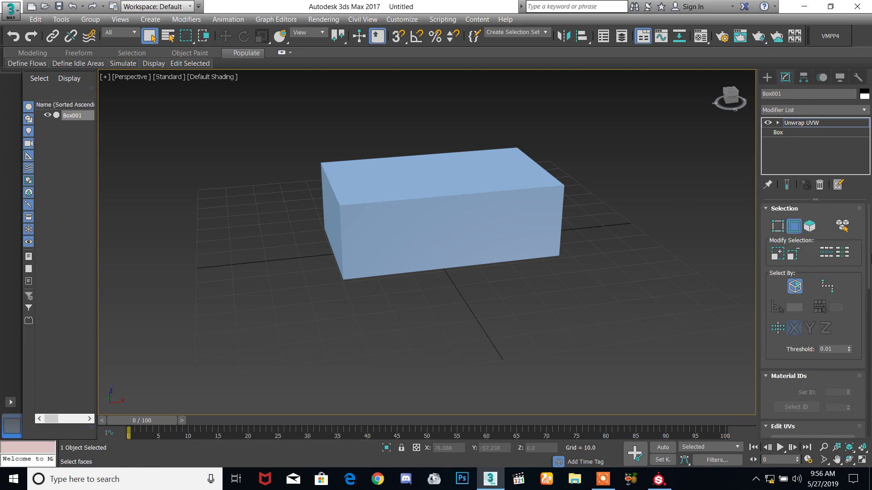
scroll(866, 292, "down", 5)
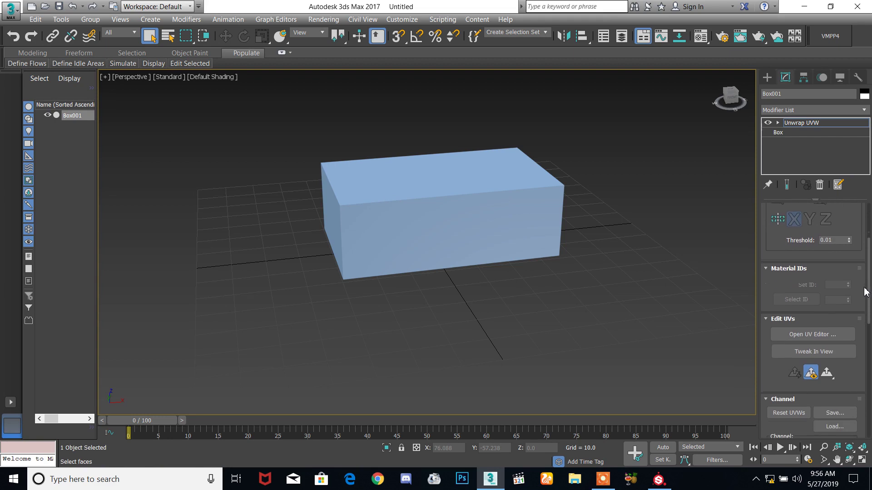
left_click(821, 329)
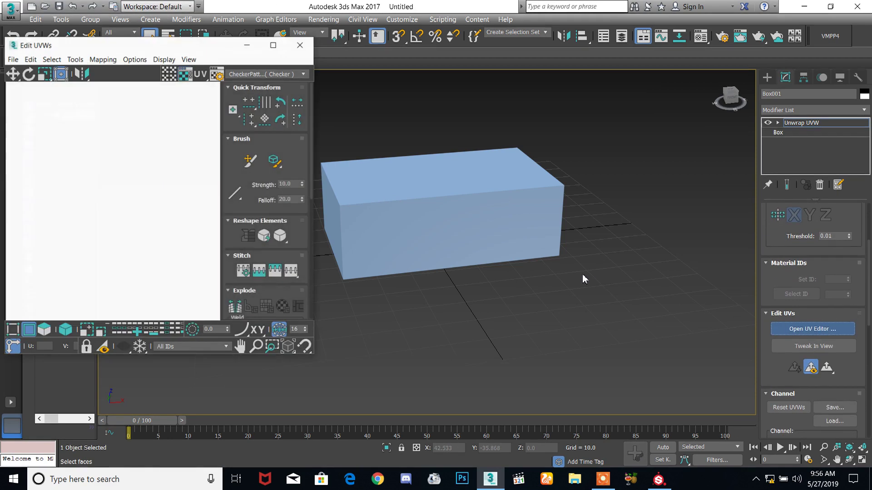
Move the Edit UVWs window aside to uncover the box and modifier settings
left_click_drag(114, 49, 621, 75)
scroll(631, 235, "down", 3)
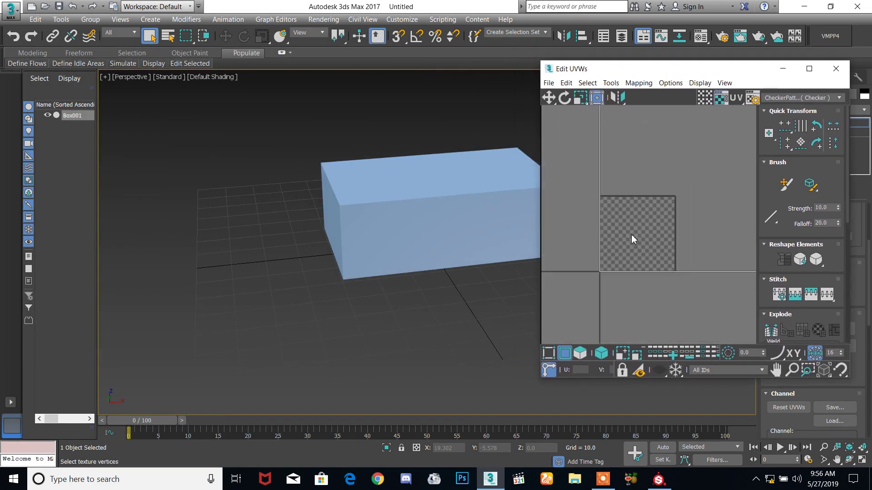
middle_click_drag(429, 208, 318, 215)
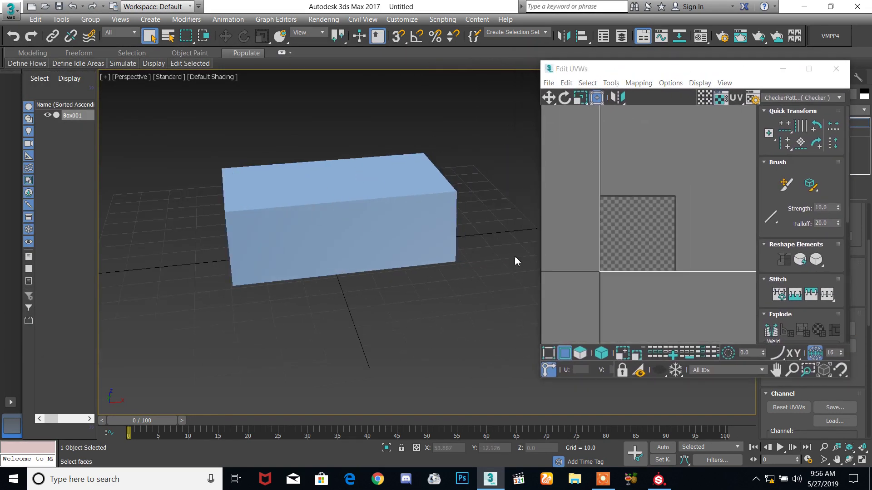
left_click_drag(677, 69, 566, 61)
scroll(863, 247, "up", 3)
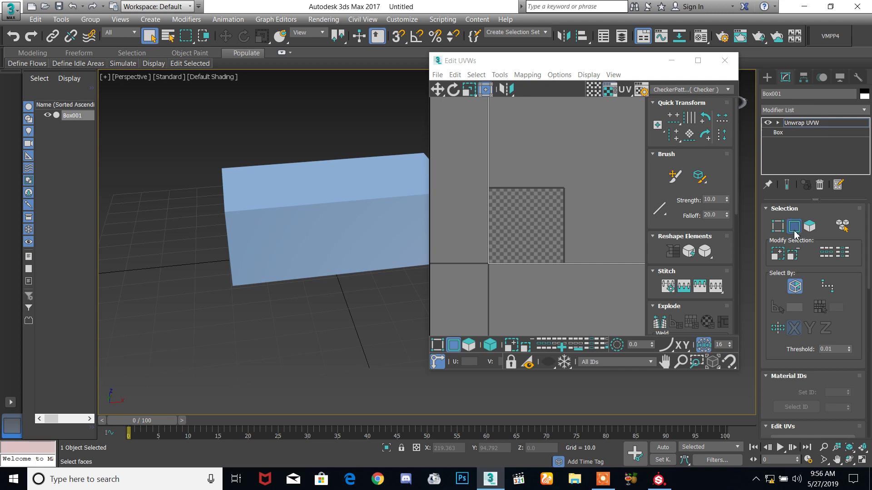
Select a face of the box and turn on Edit Seams under Peel
left_click(343, 205)
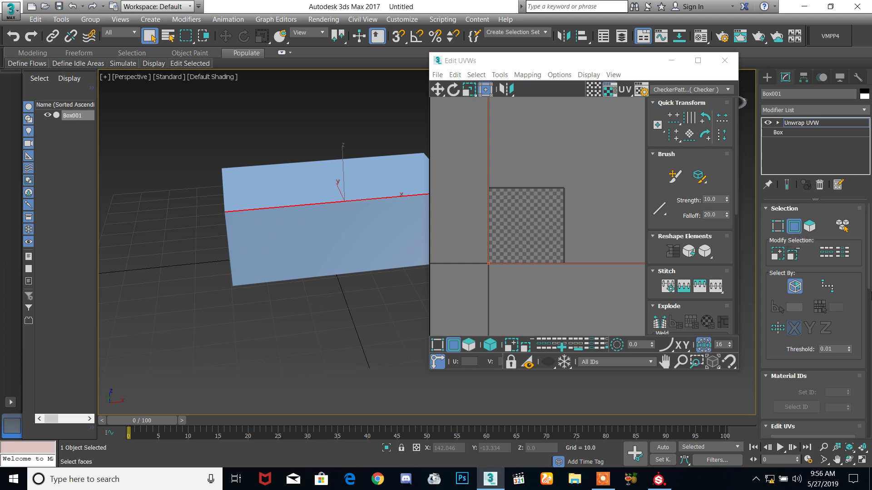
scroll(815, 312, "down", 3)
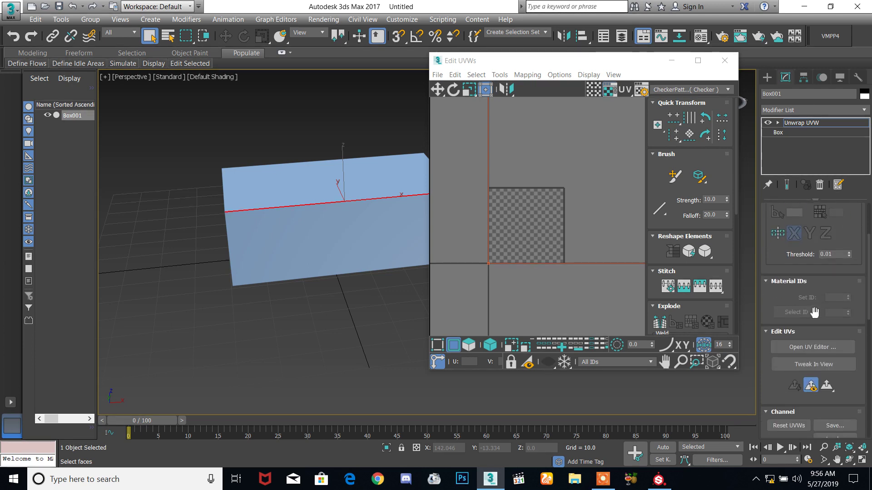
scroll(814, 313, "down", 1)
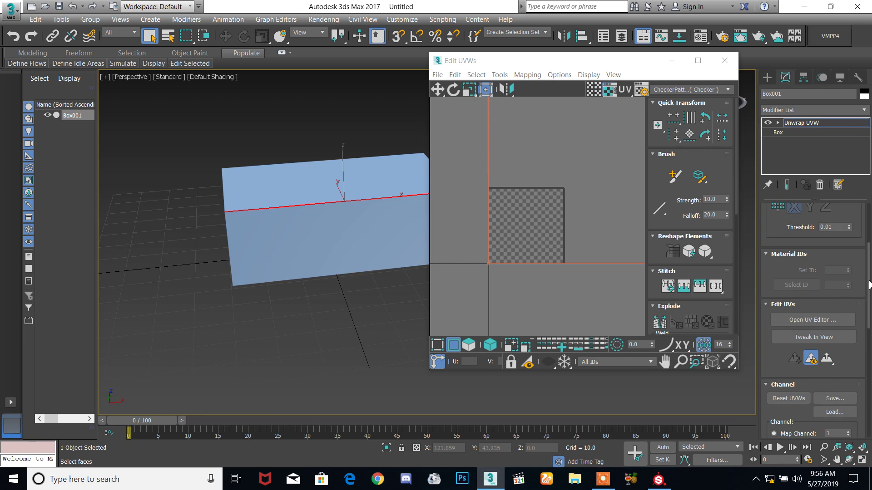
scroll(815, 296, "down", 4)
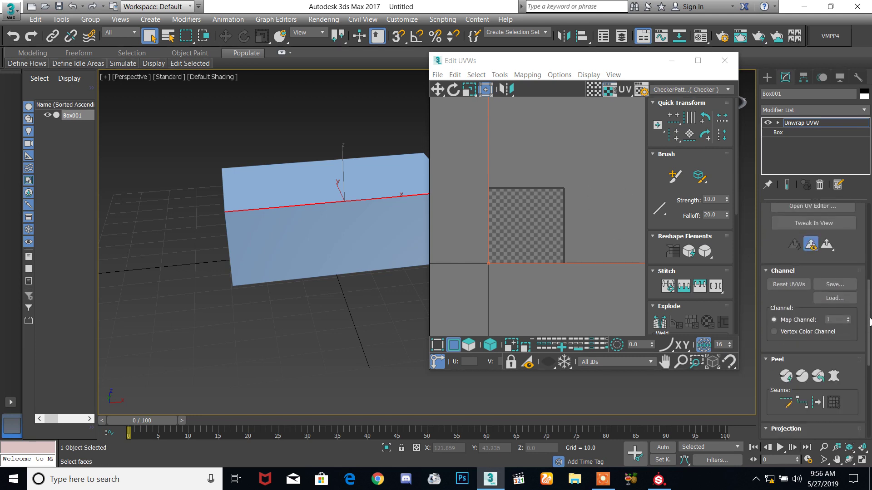
left_click(786, 402)
left_click_drag(867, 331, 871, 290)
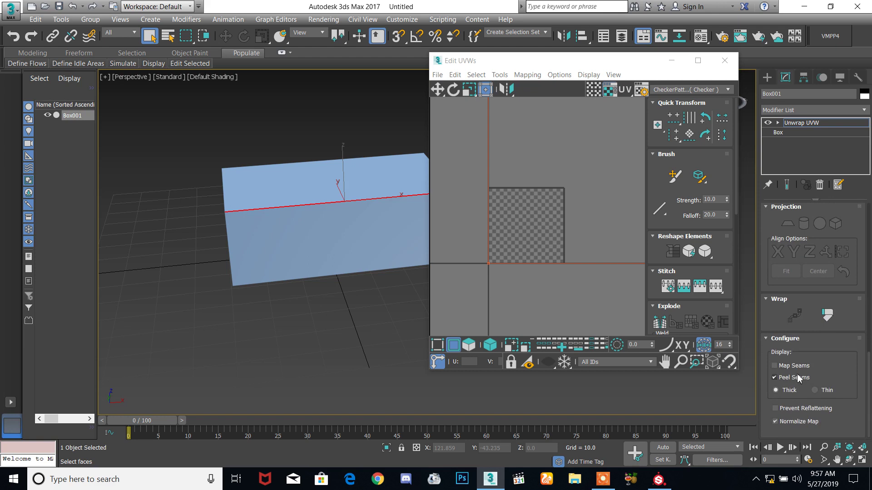
Move the Edit UVWs window further right and select the lower UV rectangle
left_click_drag(867, 368, 869, 209)
left_click_drag(586, 57, 661, 49)
scroll(596, 252, "up", 3)
scroll(593, 238, "down", 5)
scroll(609, 209, "down", 3)
left_click(591, 216)
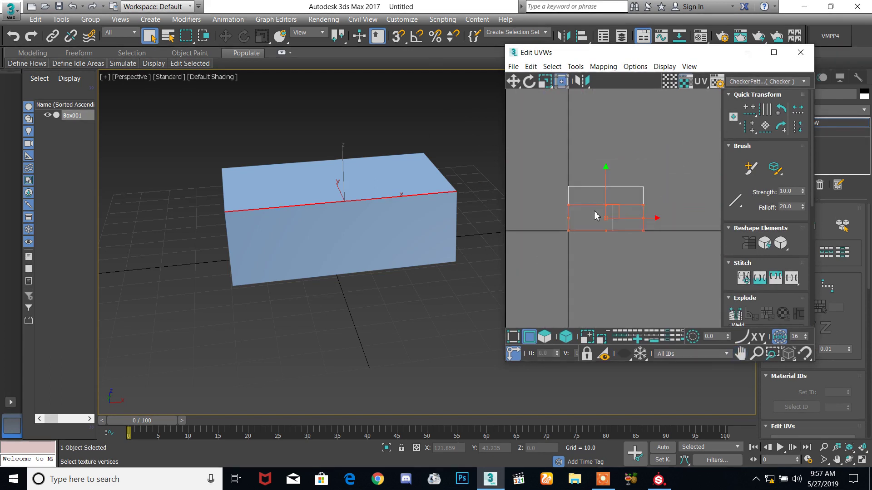
Clear the red edge selection so the box's top edges show as blue seams
scroll(609, 229, "up", 5)
scroll(585, 228, "up", 1)
scroll(573, 225, "down", 3)
scroll(576, 227, "up", 5)
scroll(575, 227, "down", 2)
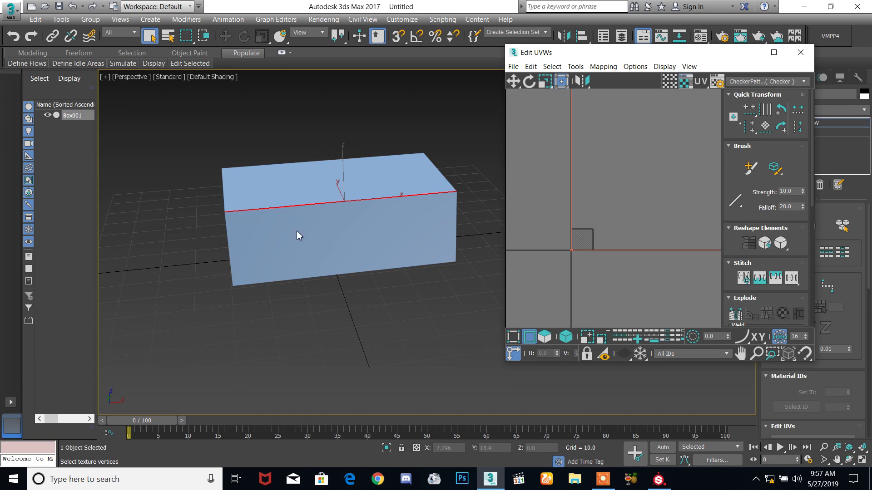
scroll(298, 236, "down", 2)
middle_click_drag(290, 250, 327, 248, "alt")
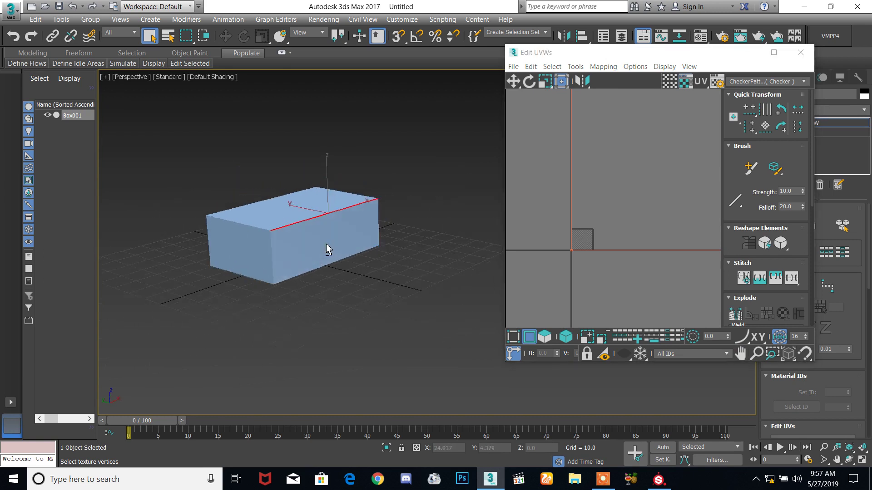
left_click(274, 245)
scroll(270, 243, "up", 2)
scroll(268, 242, "up", 2)
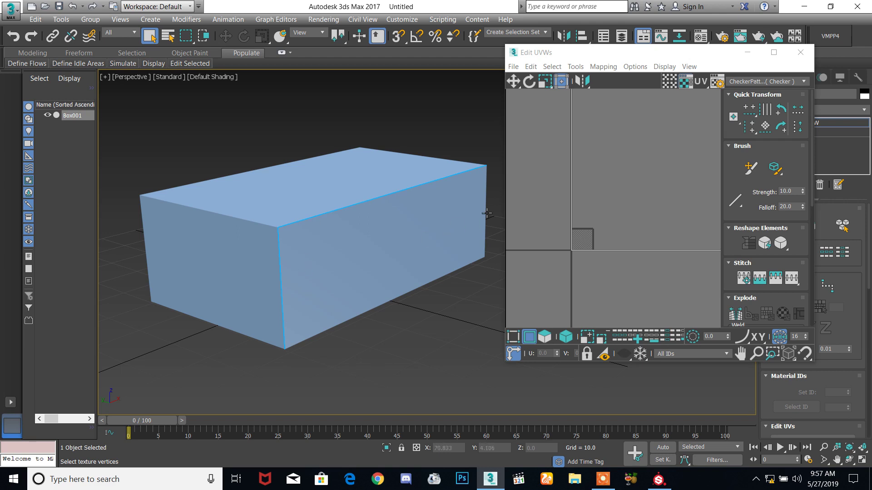
middle_click_drag(440, 309, 465, 316, "alt")
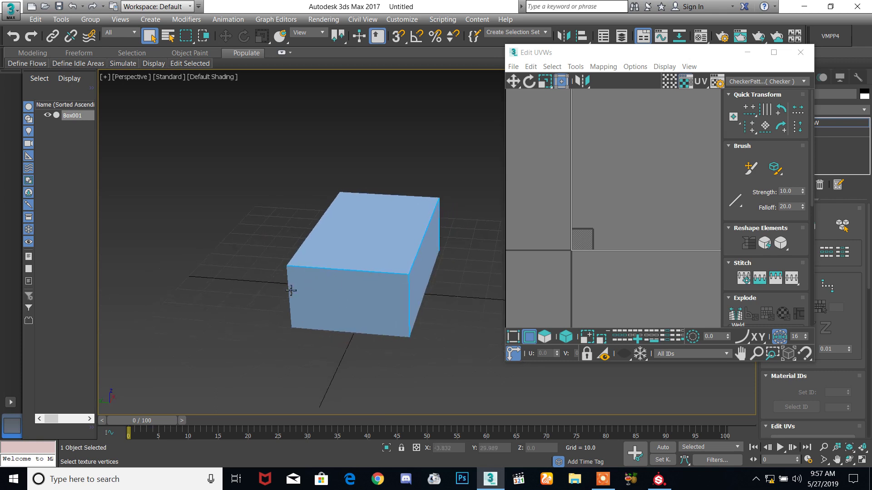
middle_click_drag(401, 288, 352, 298, "alt")
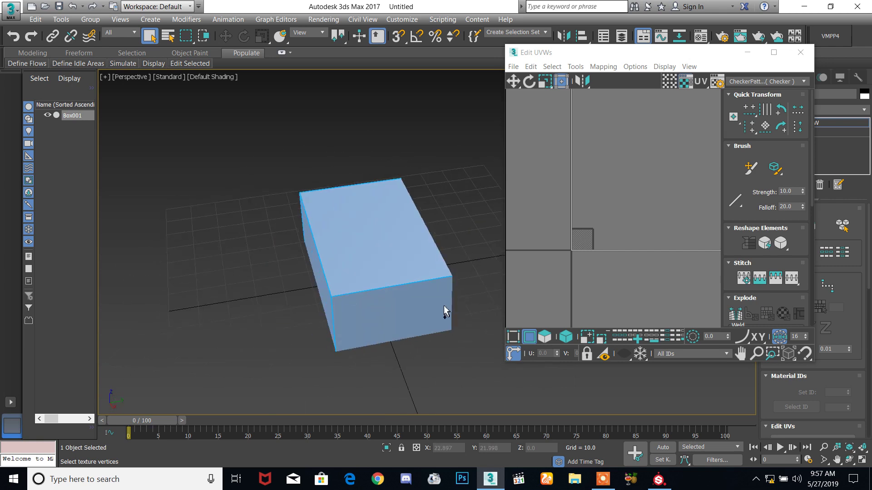
middle_click_drag(378, 338, 418, 328, "alt")
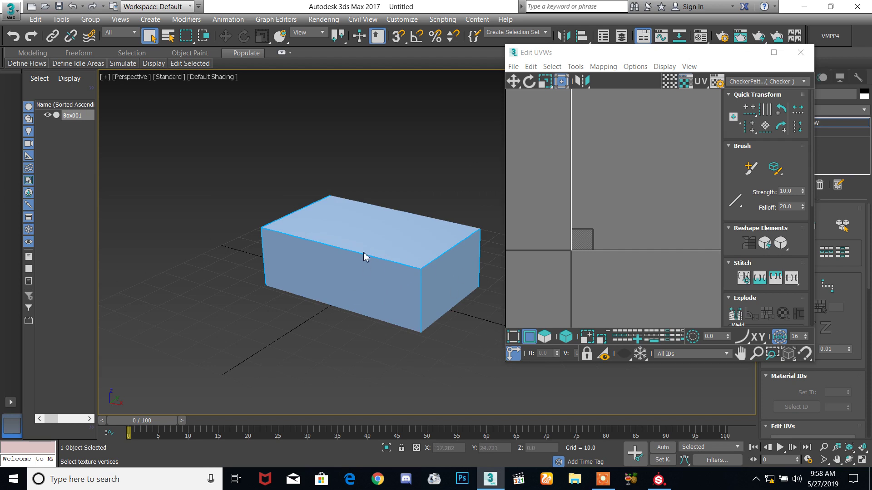
middle_click_drag(317, 283, 319, 328, "alt")
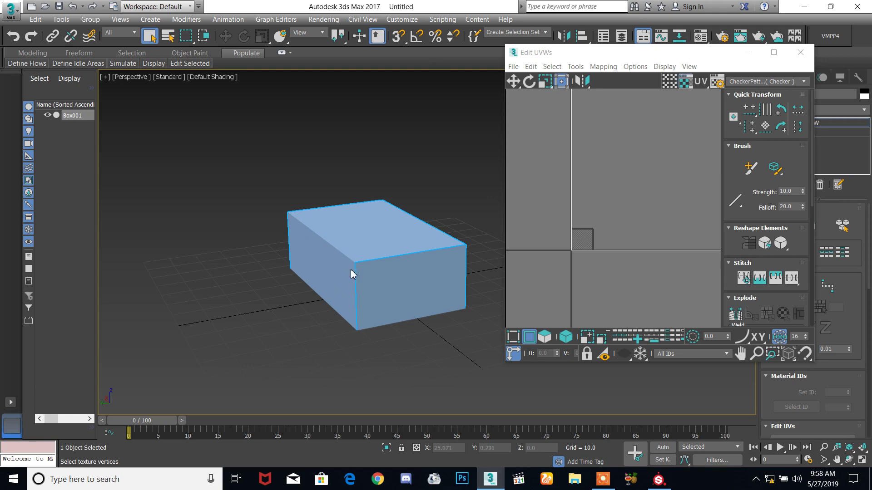
middle_click_drag(402, 302, 377, 297, "alt")
scroll(360, 265, "up", 5)
scroll(562, 277, "up", 8)
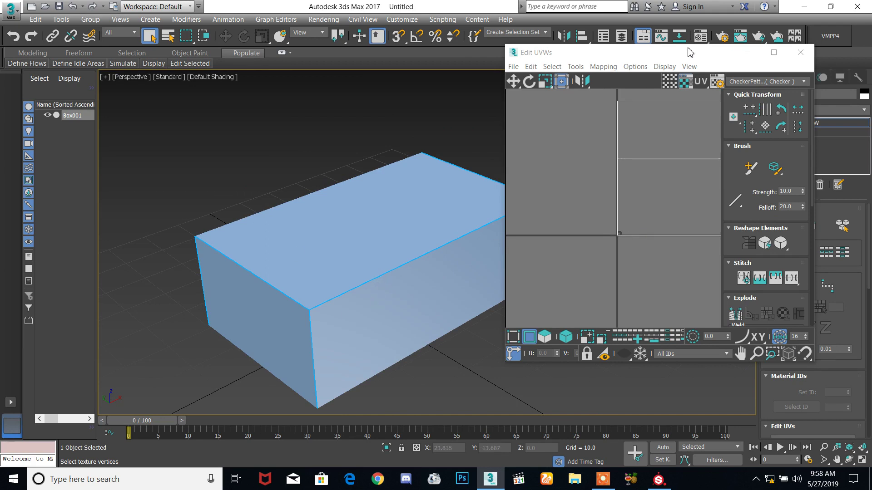
left_click_drag(690, 52, 619, 58)
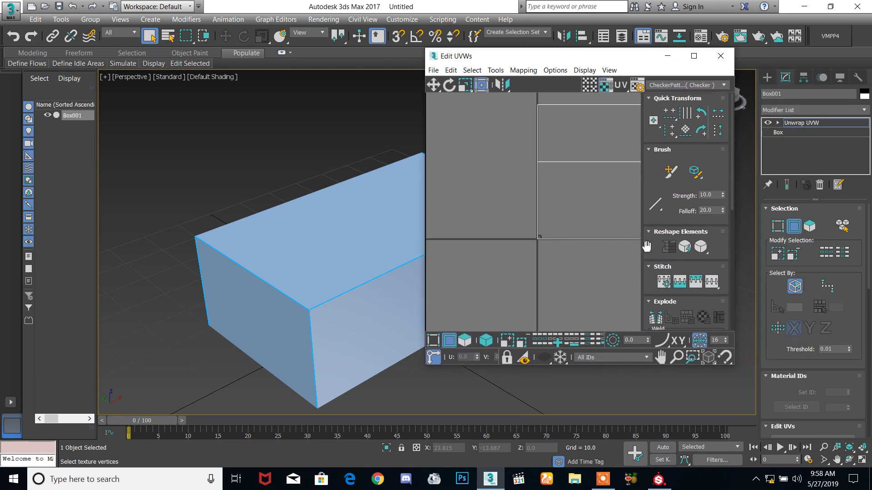
scroll(646, 246, "down", 2)
scroll(609, 227, "down", 5)
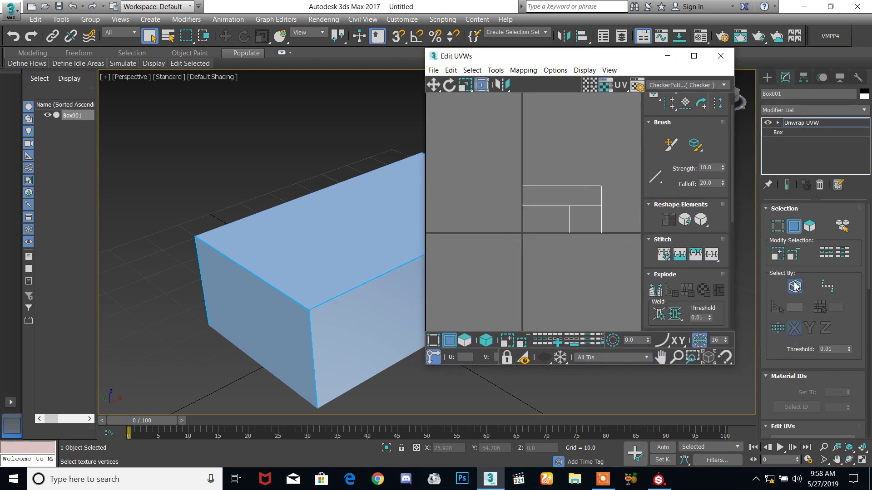
left_click_drag(866, 270, 869, 250)
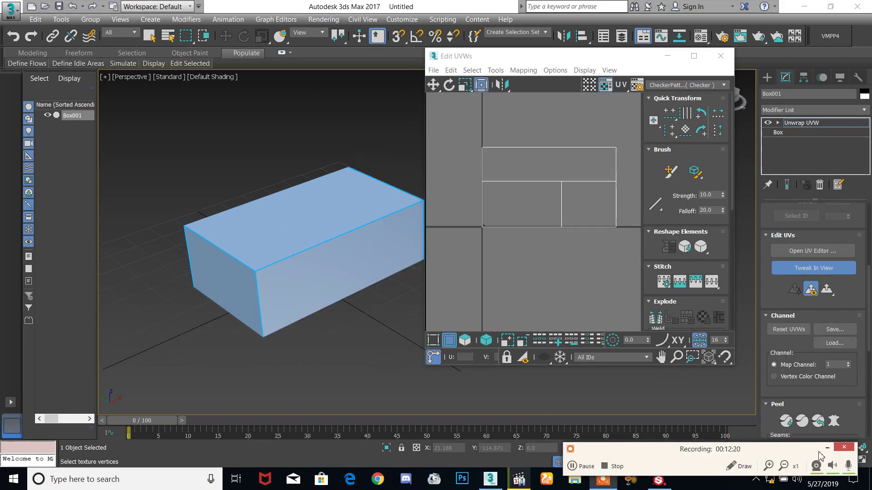
left_click(825, 449)
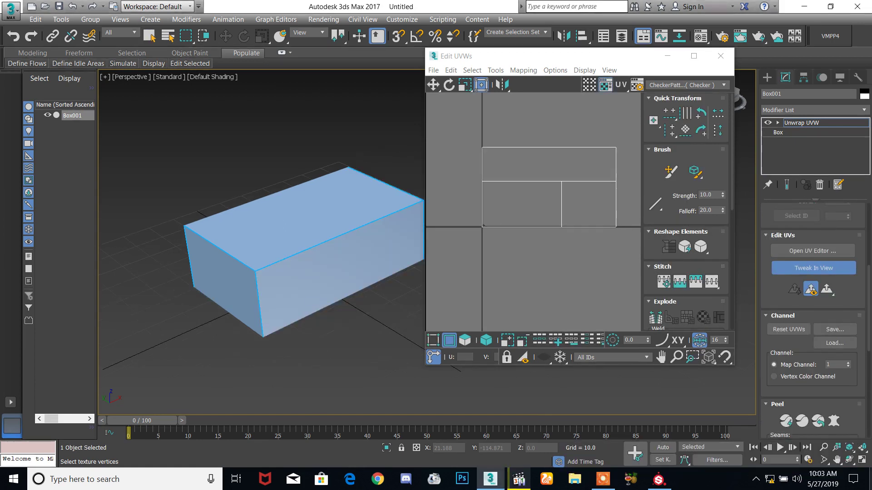
scroll(522, 200, "up", 2)
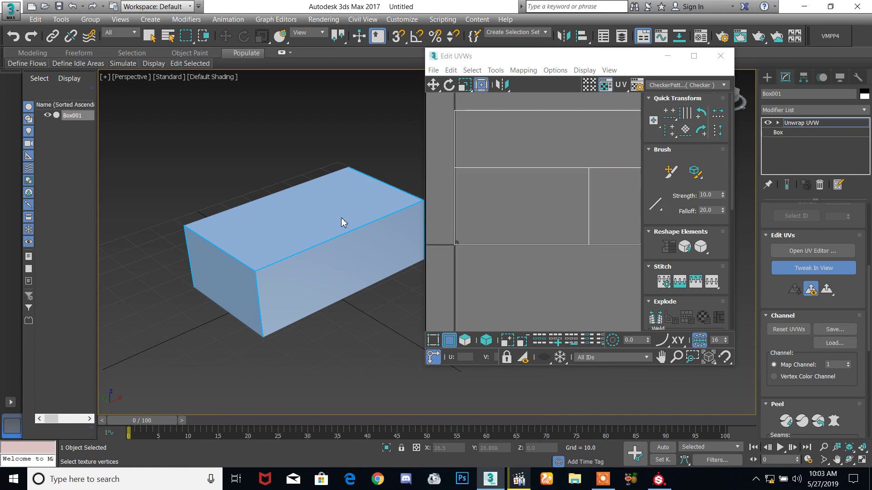
scroll(813, 227, "up", 5)
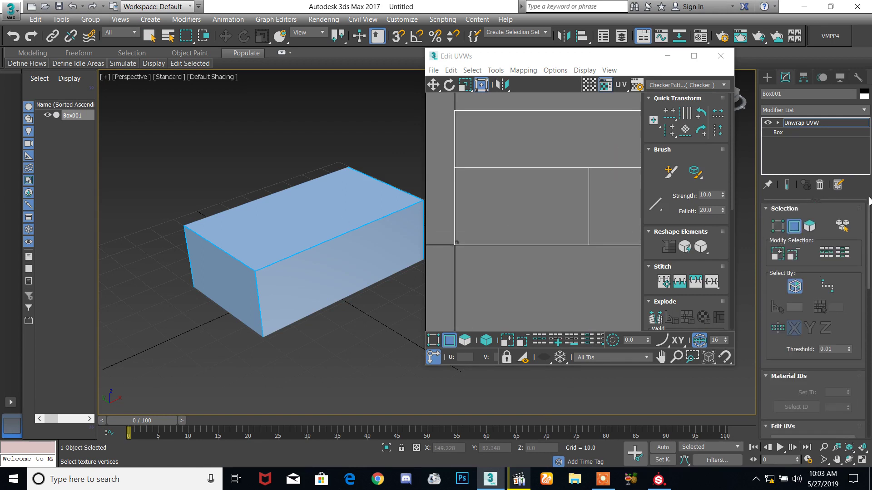
Enable Polygon mode and select the top face, undoing a trial scale of its UVs
left_click(810, 226)
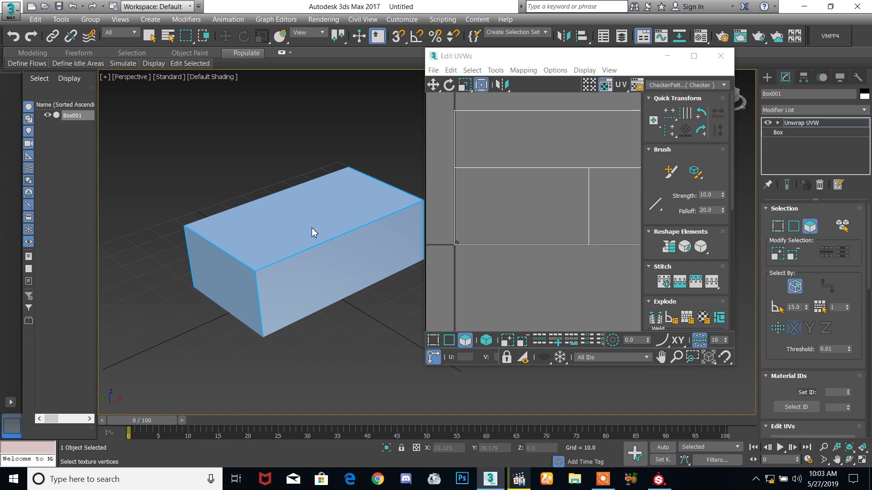
left_click(516, 208)
scroll(535, 187, "down", 3)
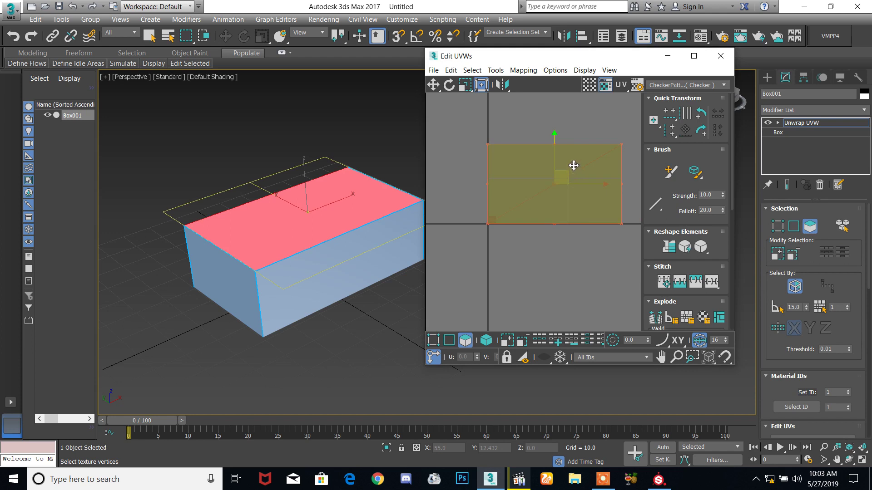
scroll(559, 170, "up", 3)
scroll(568, 179, "down", 3)
key("e")
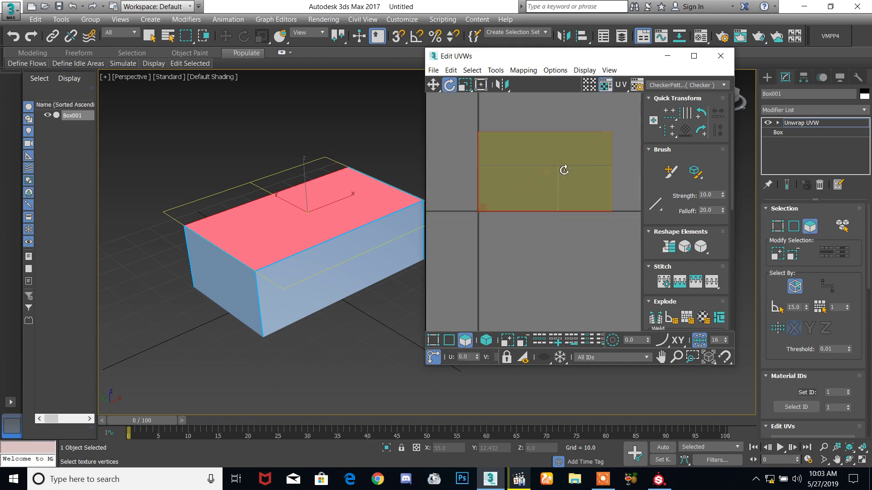
key("r")
scroll(599, 168, "up", 3)
scroll(572, 172, "down", 3)
left_click_drag(574, 172, 573, 186)
scroll(554, 172, "down", 3)
key("ctrl+z")
scroll(507, 238, "up", 6)
key("w")
Pull the side, front and lower face UVs apart into separate positions
left_click_drag(560, 189, 543, 261)
left_click(579, 189)
left_click_drag(578, 189, 500, 122)
scroll(534, 214, "down", 5)
left_click(496, 253)
left_click_drag(496, 253, 504, 270)
Reposition the remaining face UVs, placing the small face against the large face's edge
mouse_move(436, 258)
middle_mouse_down("alt")
mouse_move(321, 284)
mouse_move(420, 261)
middle_mouse_up("alt")
scroll(503, 254, "up", 2)
scroll(503, 254, "up", 2)
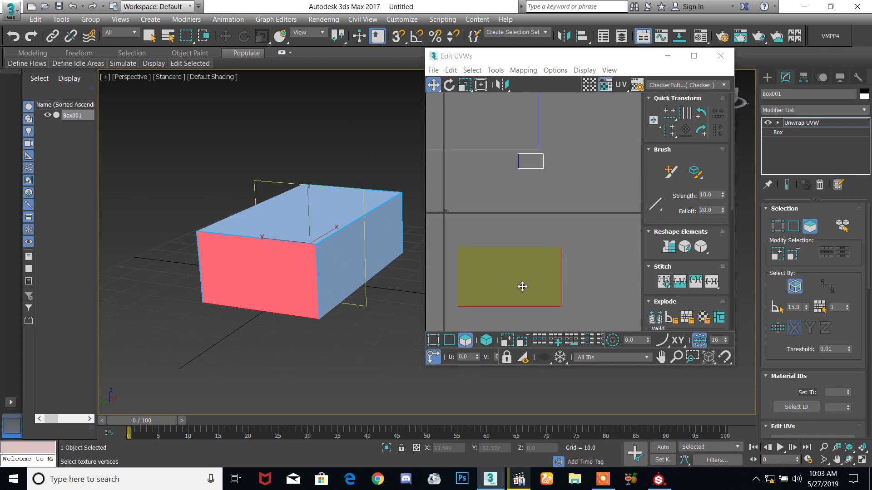
left_click_drag(492, 282, 492, 240)
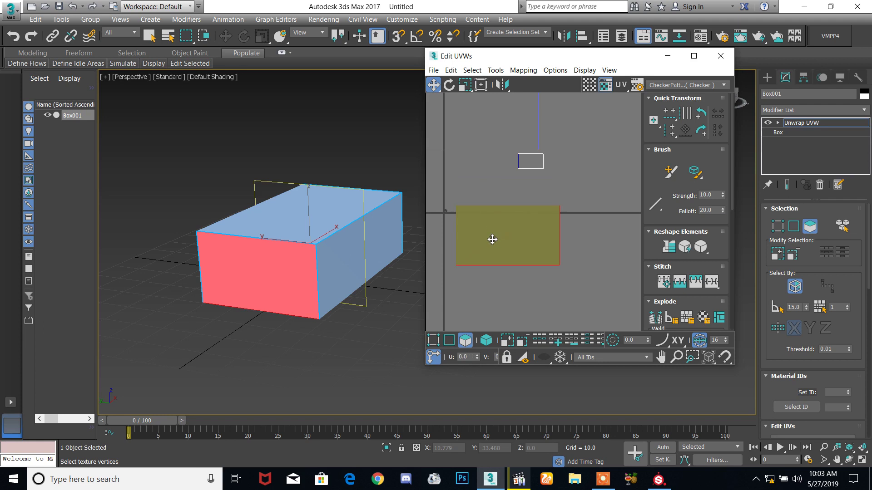
middle_click_drag(399, 263, 283, 251, "alt")
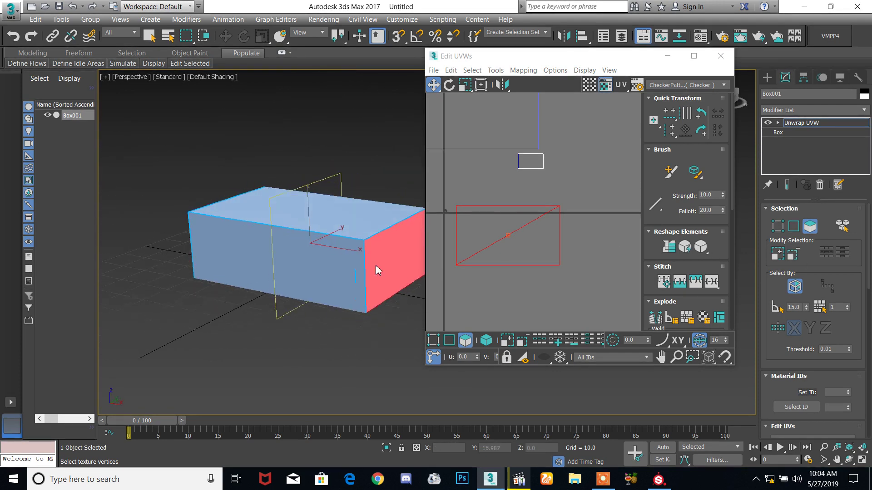
middle_click_drag(485, 184, 510, 199)
left_click_drag(555, 176, 465, 220)
scroll(477, 226, "up", 8)
mouse_move(409, 236)
middle_mouse_down("alt")
mouse_move(393, 237)
mouse_move(399, 259)
mouse_move(394, 239)
middle_mouse_up("alt")
scroll(545, 208, "down", 4)
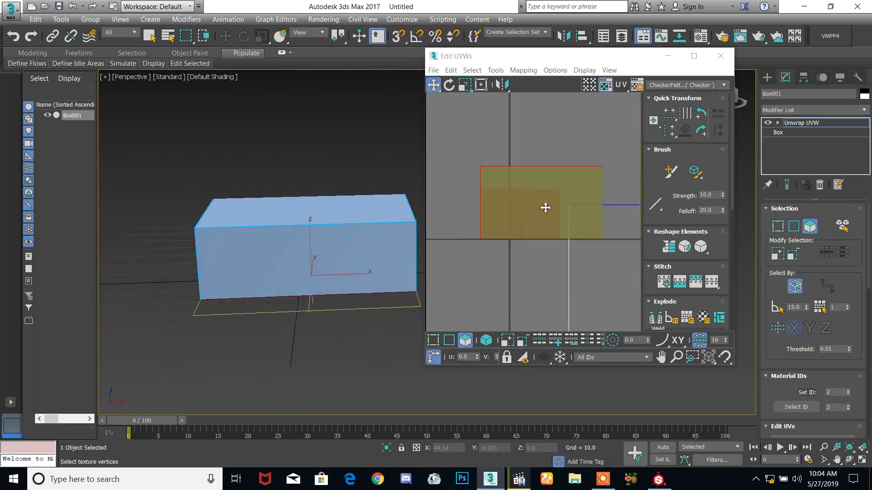
left_click_drag(535, 210, 523, 236)
In top view, shrink the selected face's UVs slightly and move them onto the checker area
key("t")
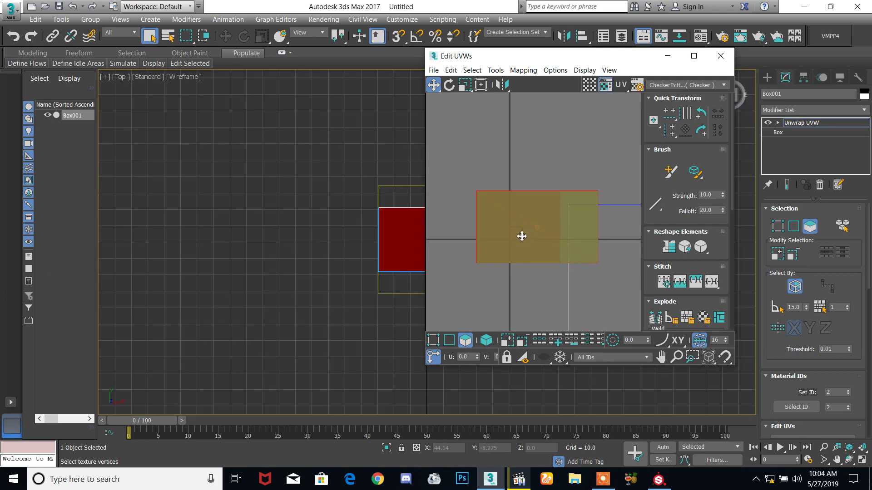
scroll(521, 230, "up", 3)
key("r")
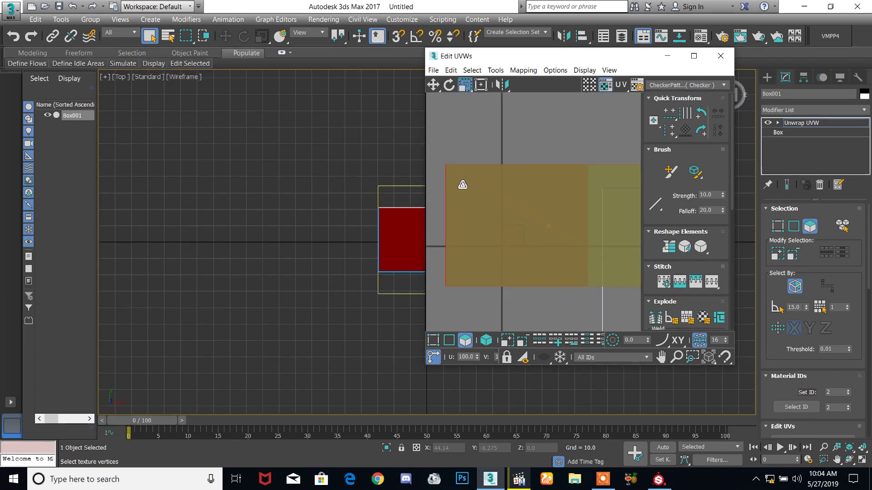
left_click_drag(479, 193, 500, 217)
scroll(528, 282, "up", 6)
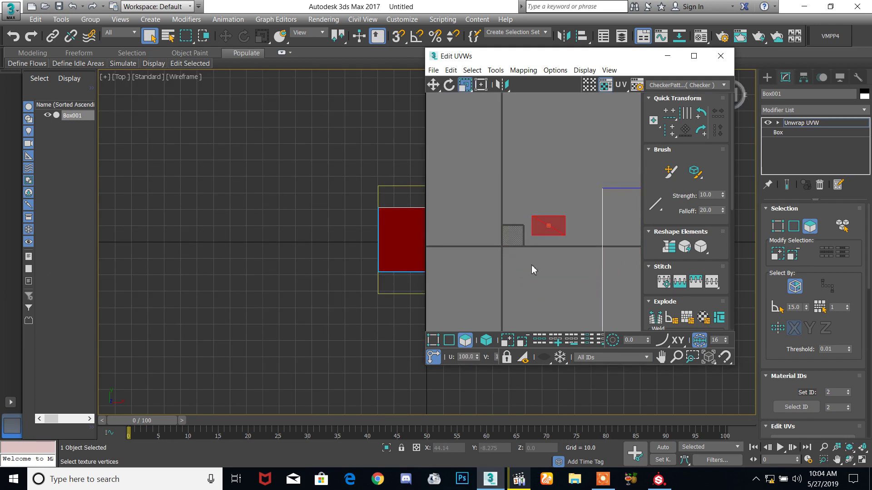
key("e")
scroll(533, 233, "down", 1)
middle_click_drag(533, 233, 566, 227)
key("r")
key("w")
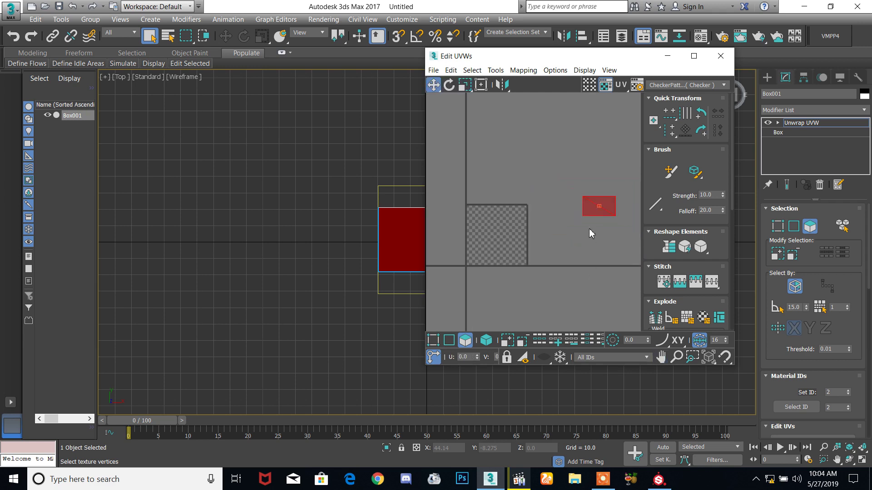
left_click_drag(593, 211, 481, 264)
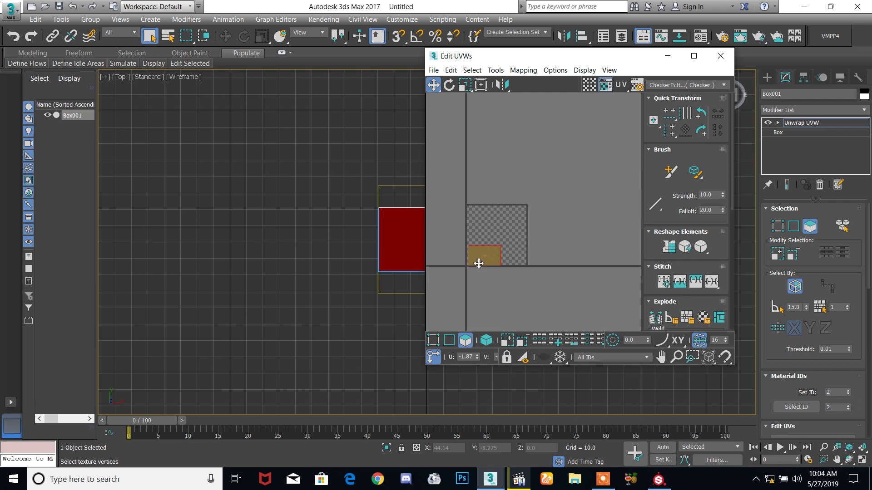
Shrink the first face's UVs further so they sit inside the checker tile
scroll(494, 250, "up", 3)
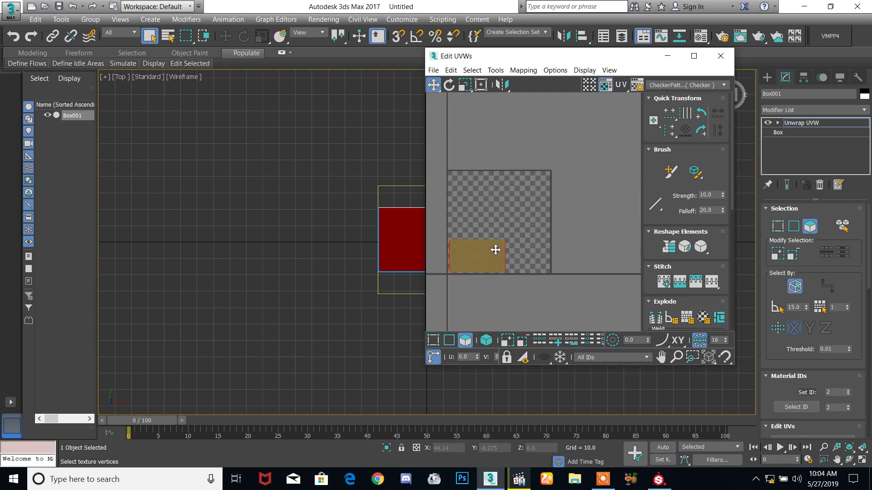
scroll(490, 257, "up", 3)
key("e")
key("r")
left_click_drag(506, 247, 525, 249)
key("w")
scroll(525, 250, "down", 10)
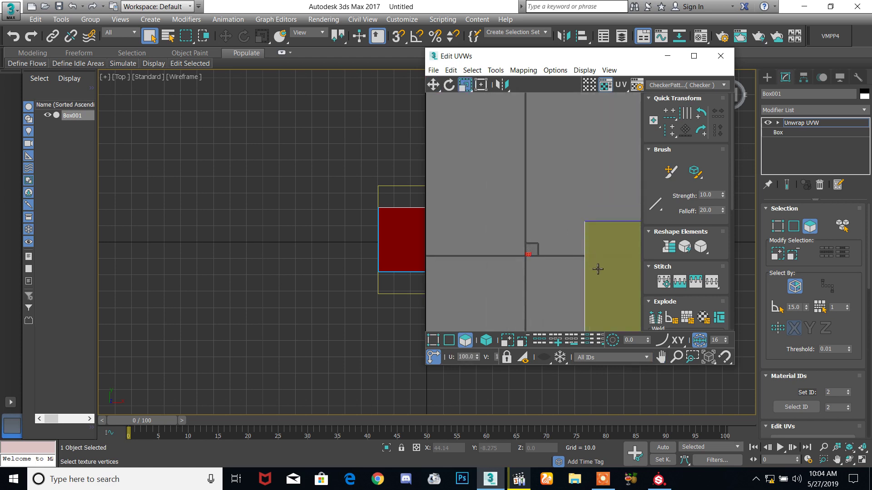
scroll(600, 274, "up", 2)
Clear the selection, select the small olive face's UVs and centre them in the UV view
left_click(493, 227)
scroll(503, 210, "up", 3)
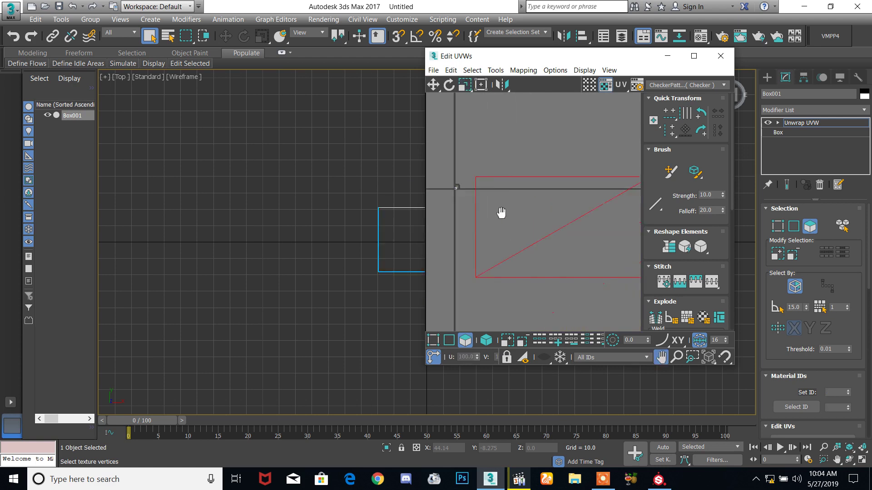
scroll(552, 232, "down", 4)
left_click(560, 223)
key("w")
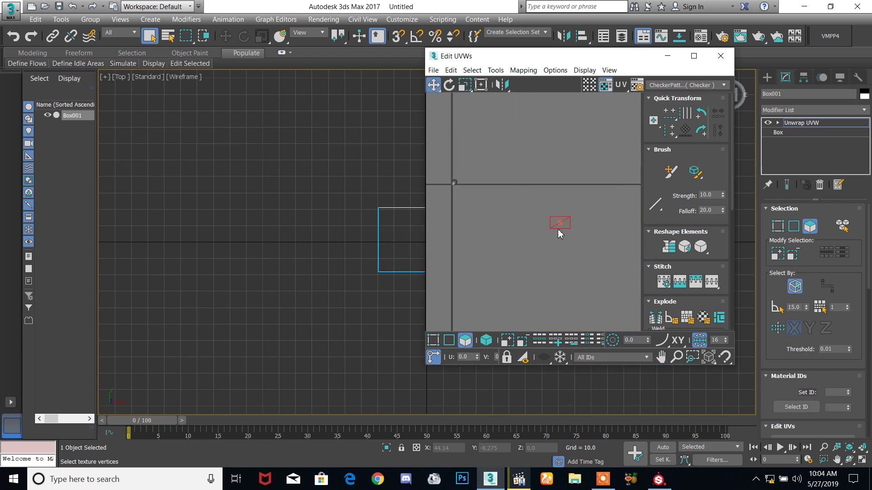
scroll(469, 187, "up", 2)
scroll(463, 183, "up", 2)
scroll(453, 179, "down", 3)
middle_click_drag(453, 179, 561, 220)
scroll(563, 221, "up", 2)
scroll(563, 221, "up", 3)
Resize the olive face's UVs to a mid-size rectangle at the top of the checker area
key("r")
left_click_drag(561, 233, 562, 327)
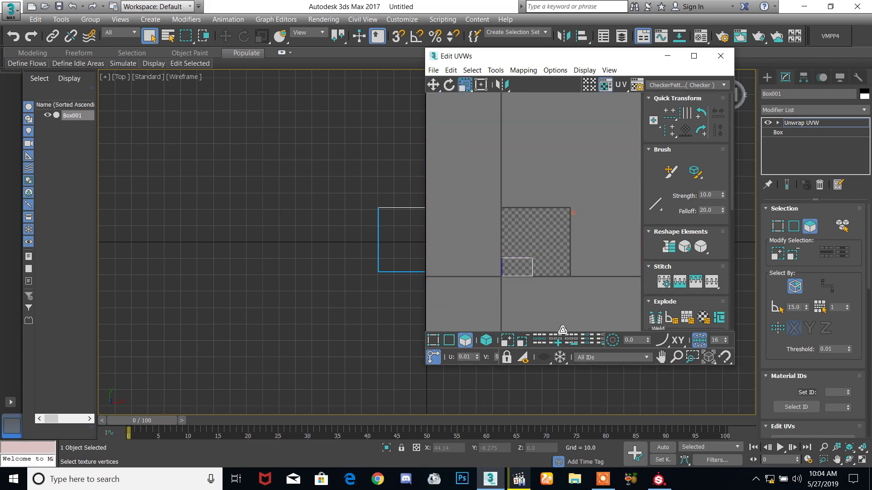
left_click_drag(574, 233, 573, 287)
key("w")
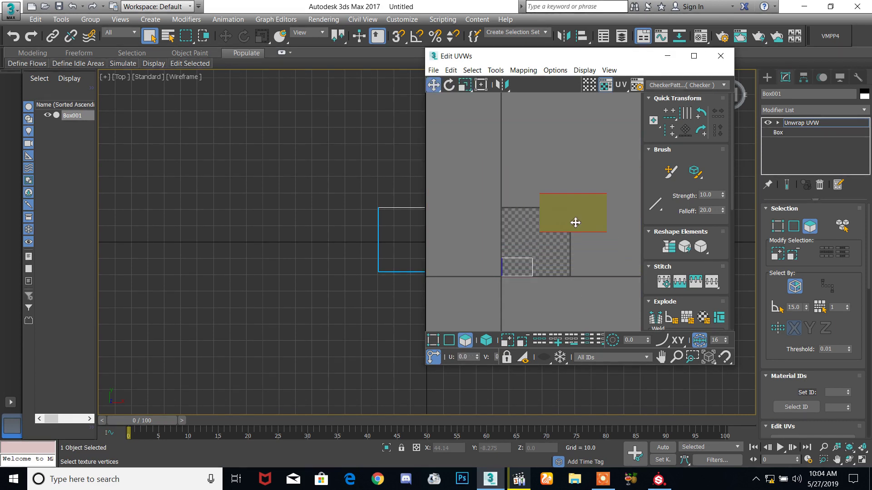
left_click_drag(576, 232, 545, 236)
key("r")
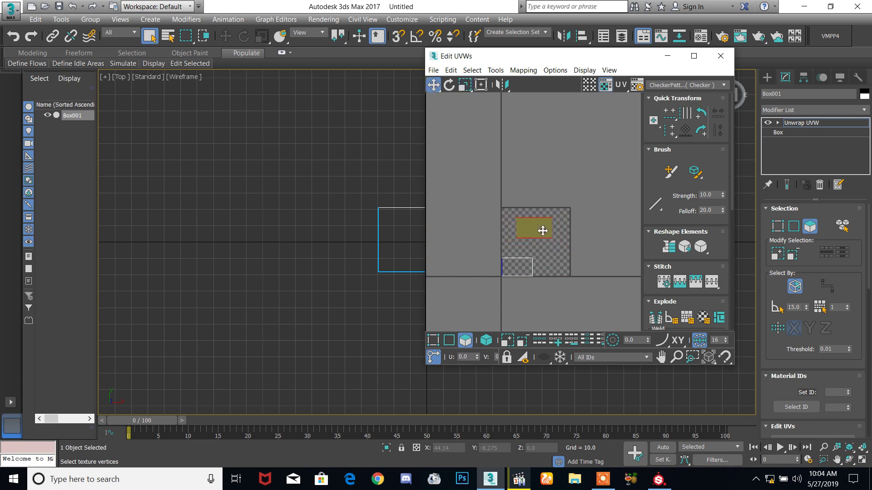
middle_click_drag(565, 180, 521, 272)
scroll(549, 216, "down", 3)
key("z")
Reselect the olive face's UVs, undo a trial change, and shrink them again
left_click(569, 172)
key("e")
left_click_drag(556, 157, 547, 305)
key("w")
scroll(534, 151, "up", 2)
key("ctrl+z")
key("r")
scroll(538, 251, "up", 2)
middle_click_drag(537, 251, 542, 191)
scroll(542, 191, "down", 2)
Shrink the olive face's UVs further and move them down over the checker area
key("w")
scroll(522, 259, "up", 4)
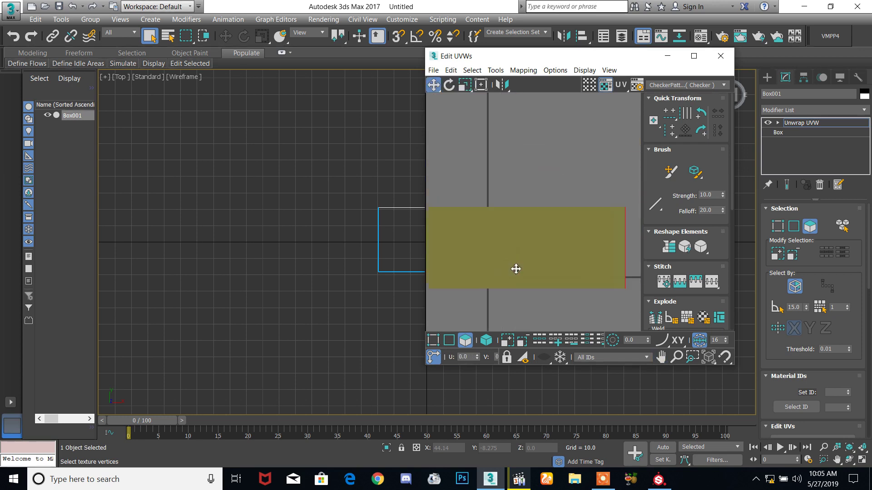
key("r")
left_click_drag(520, 257, 526, 305)
scroll(512, 253, "up", 3)
scroll(526, 220, "up", 3)
scroll(537, 278, "down", 3)
left_click_drag(537, 278, 536, 300)
key("w")
left_click_drag(532, 216, 536, 286)
Nudge the olive face's UVs left and down into their final spot in the tile
key("e")
key("r")
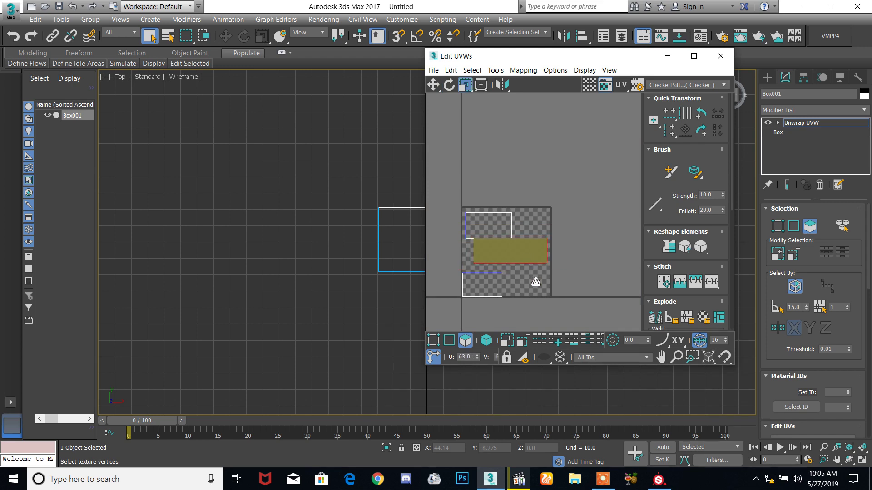
scroll(519, 254, "up", 2)
middle_click_drag(517, 255, 585, 249)
key("w")
left_click_drag(575, 249, 551, 259)
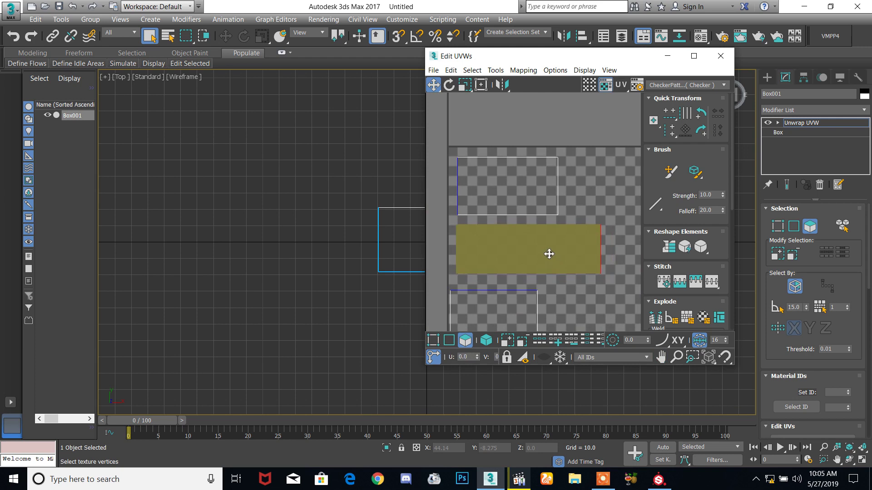
scroll(549, 254, "down", 2)
Orbit to an angled view, shade the box with F3, and select its bottom and top faces
mouse_move(391, 249)
middle_mouse_down()
mouse_move(274, 247)
mouse_move(282, 259)
mouse_move(304, 253)
mouse_move(309, 273)
mouse_move(284, 223)
mouse_move(307, 250)
mouse_move(292, 288)
mouse_move(288, 212)
mouse_move(295, 229)
middle_mouse_up()
key("F3")
left_click(305, 253)
left_click(285, 223)
Test-nudge and rotate the UV islands, then undo the island rotation
middle_click_drag(367, 224, 375, 248, "alt")
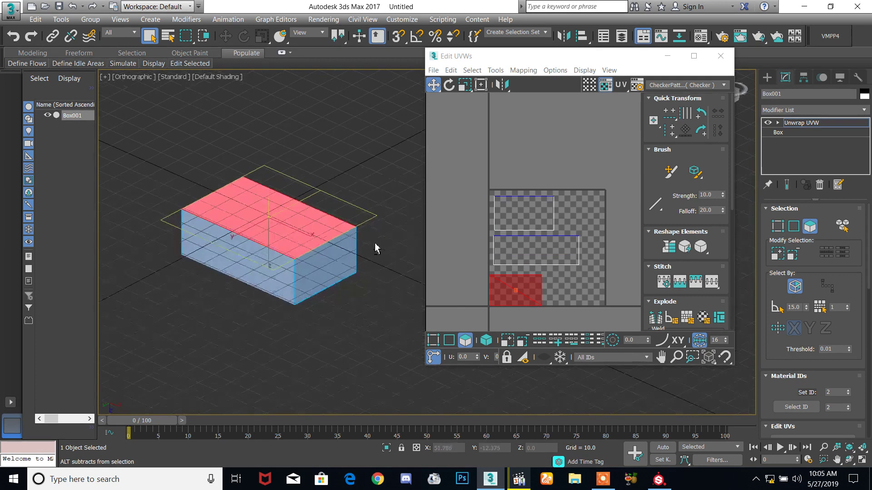
mouse_move(516, 295)
left_mouse_down()
mouse_move(555, 292)
mouse_move(517, 291)
left_mouse_up()
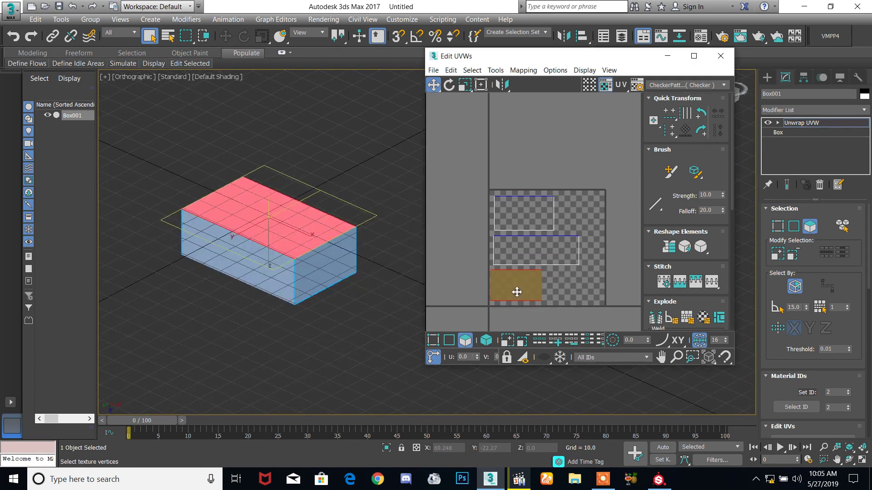
scroll(307, 236, "up", 5)
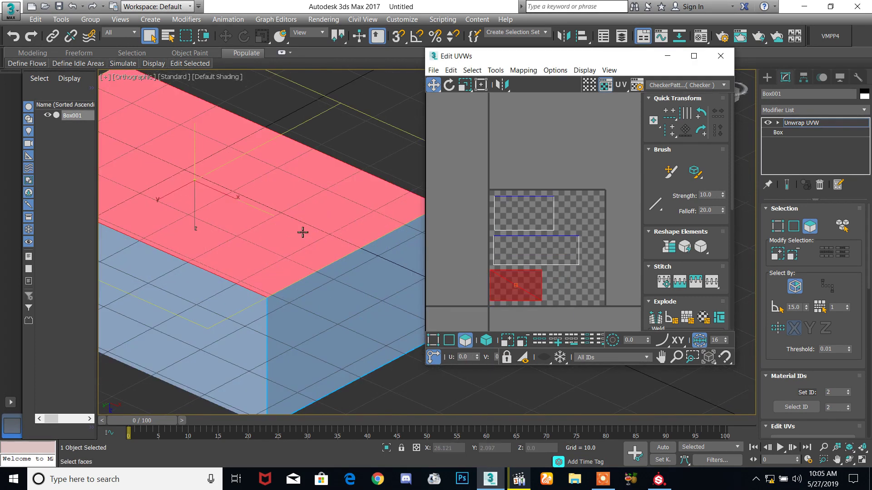
scroll(303, 232, "down", 2)
key("e")
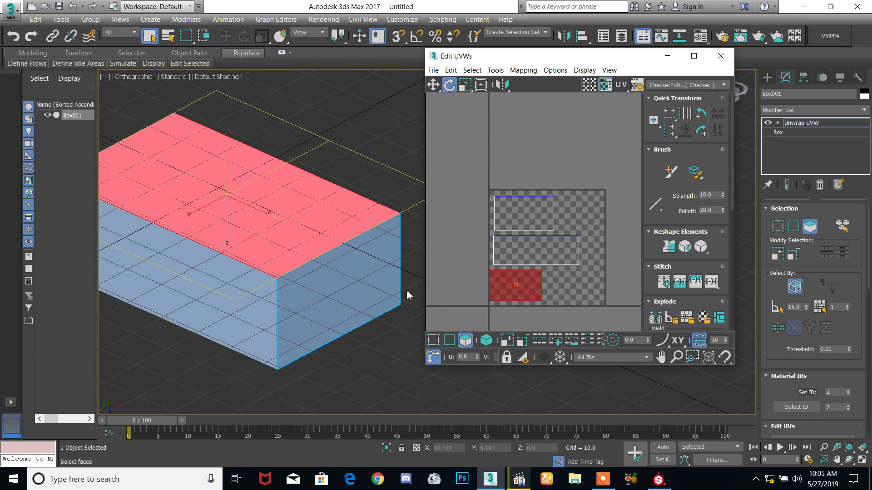
left_click_drag(544, 249, 542, 253)
left_click(527, 214)
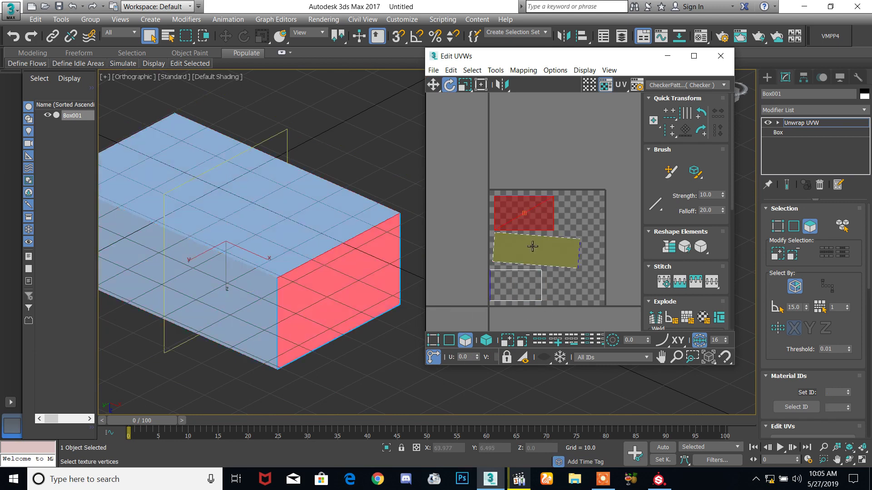
key("ctrl+z")
key("ctrl+z")
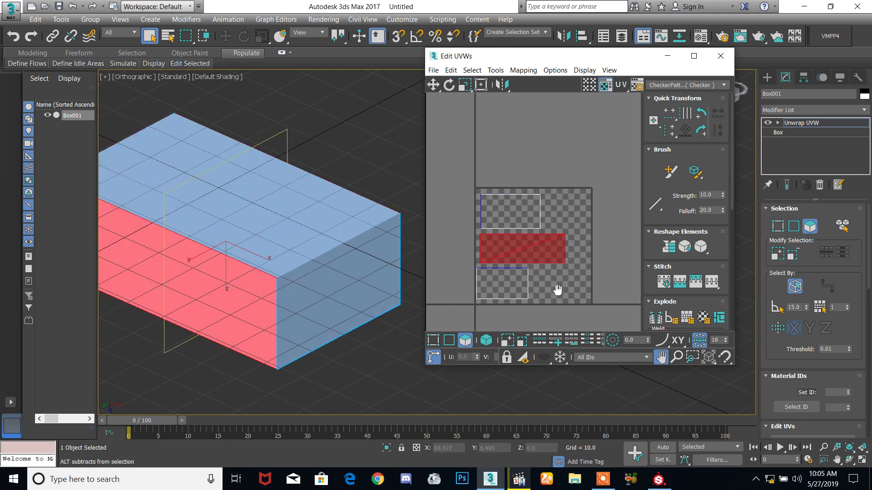
Return Unwrap UVW to whole-object level and close the Edit UVWs window
scroll(205, 245, "down", 5)
middle_click_drag(205, 245, 253, 237, "alt")
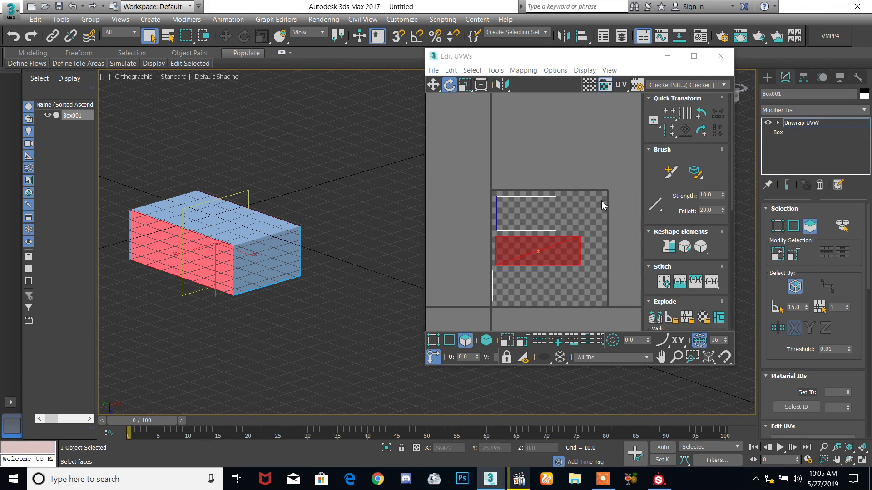
left_click(812, 123)
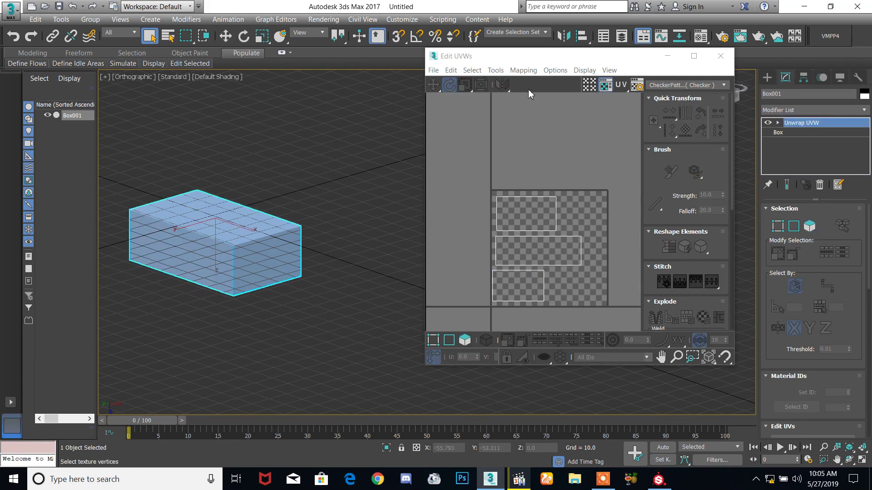
left_click(720, 56)
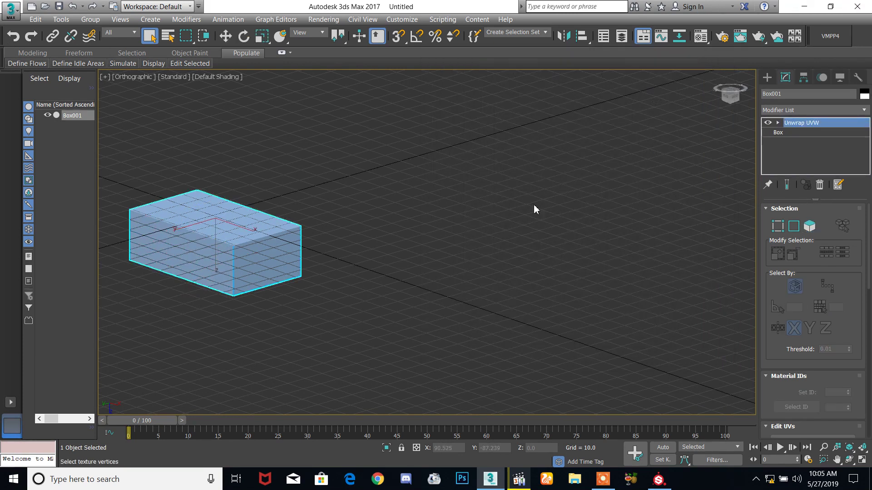
Re-export Box001 to the Desktop as box.FBX, replacing the old file, with default FBX options
left_click(9, 8)
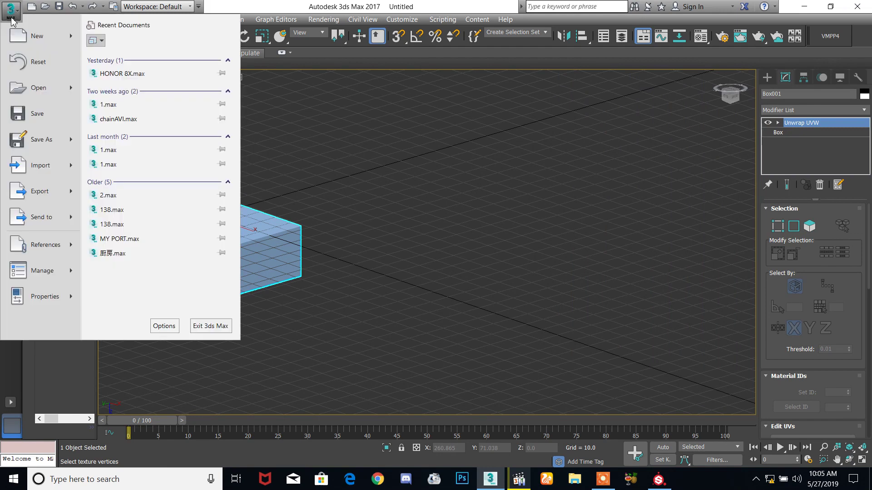
mouse_move(39, 199)
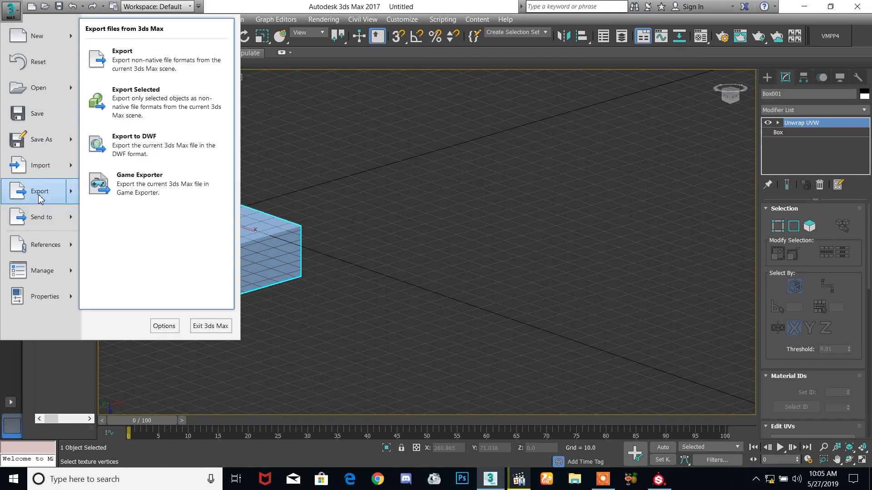
left_click(180, 73)
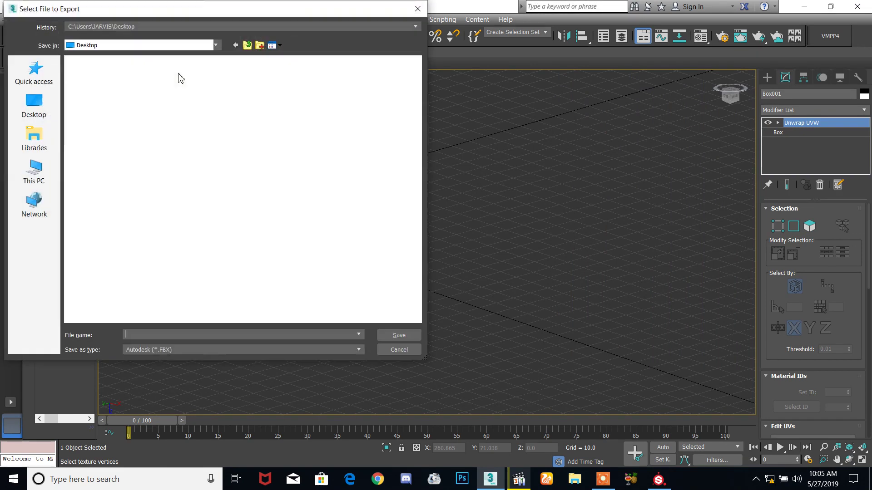
left_click(319, 92)
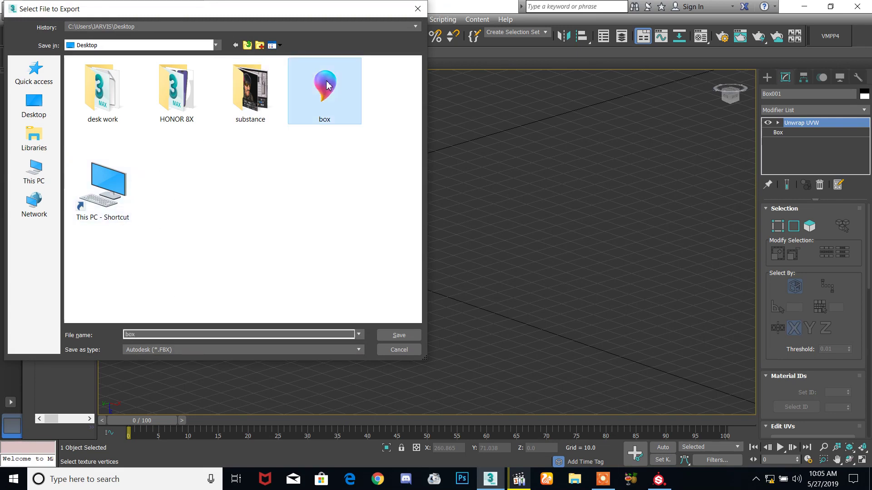
left_click(406, 337)
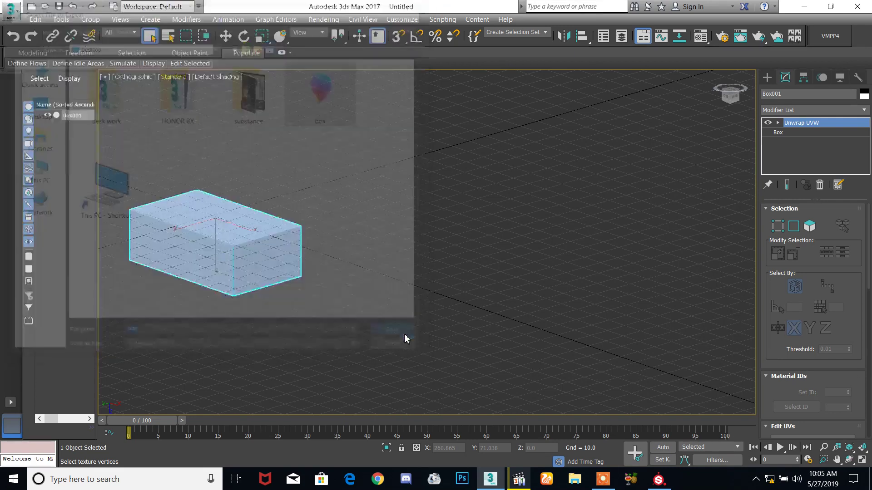
left_click(471, 281)
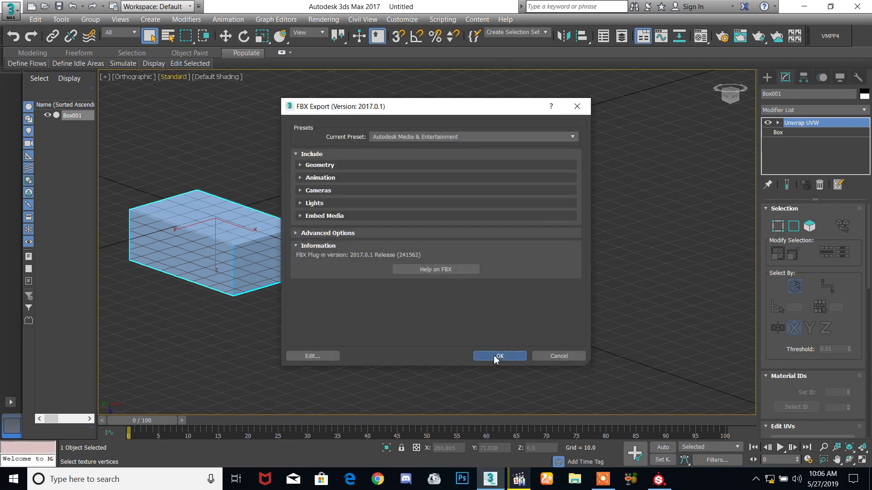
left_click(498, 357)
left_click(658, 480)
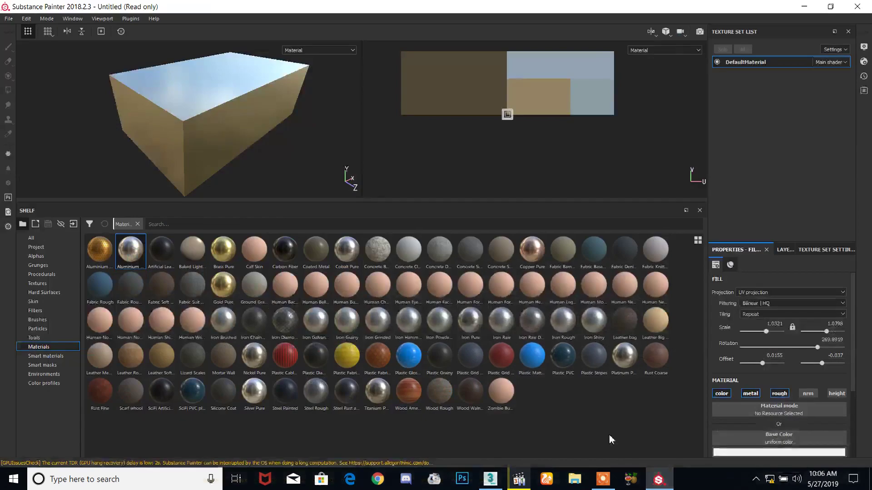
Create a new Substance Painter project from the Desktop box.FBX, discarding the old project, and orbit the box
left_click(10, 20)
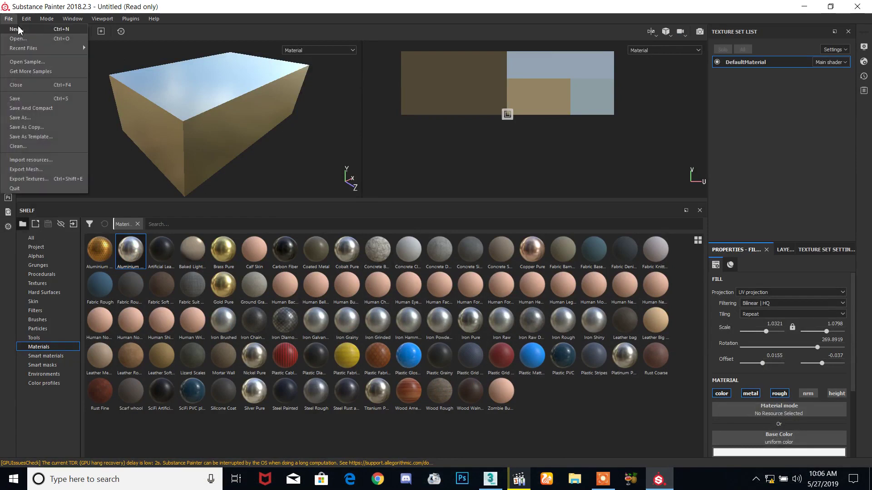
left_click(16, 28)
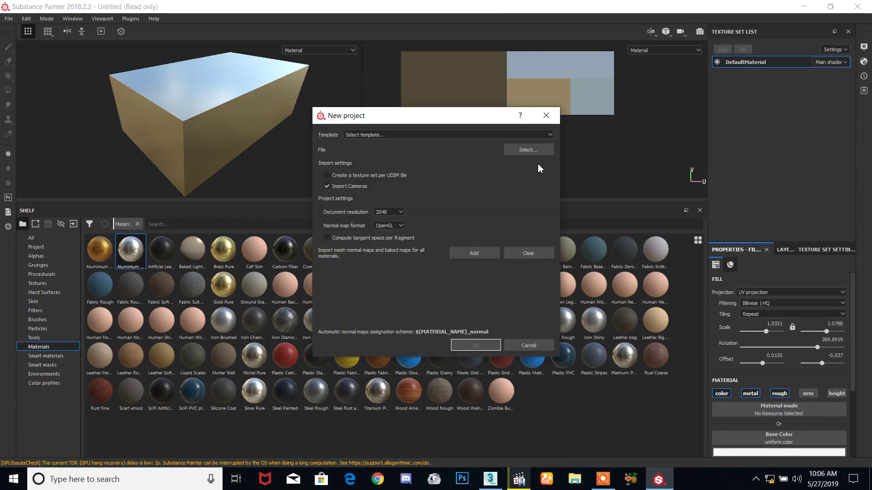
left_click(539, 153)
double_click(638, 211)
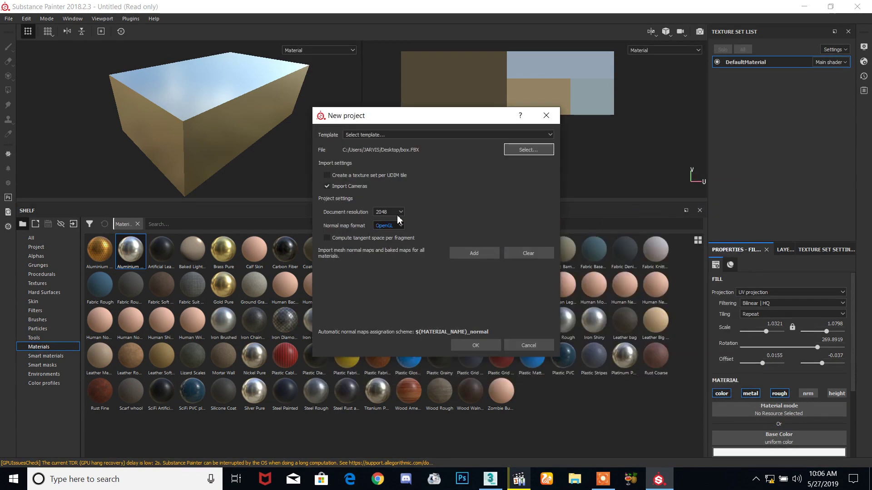
left_click(473, 341)
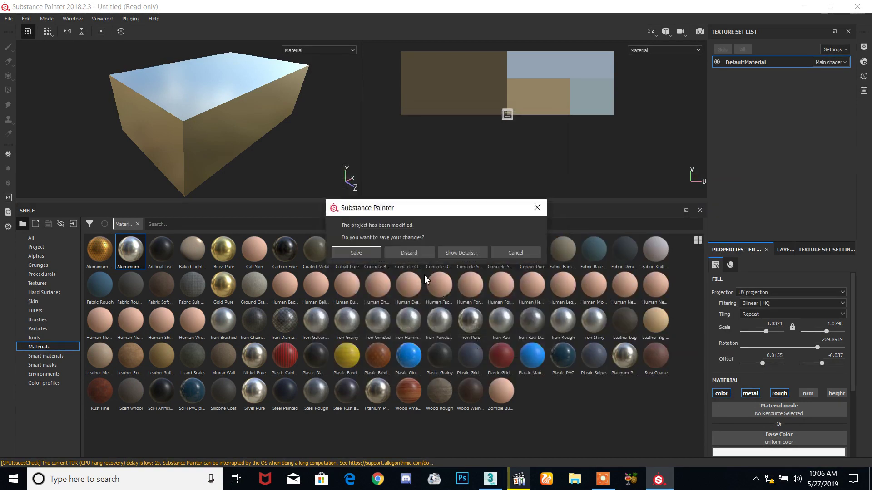
left_click(417, 255)
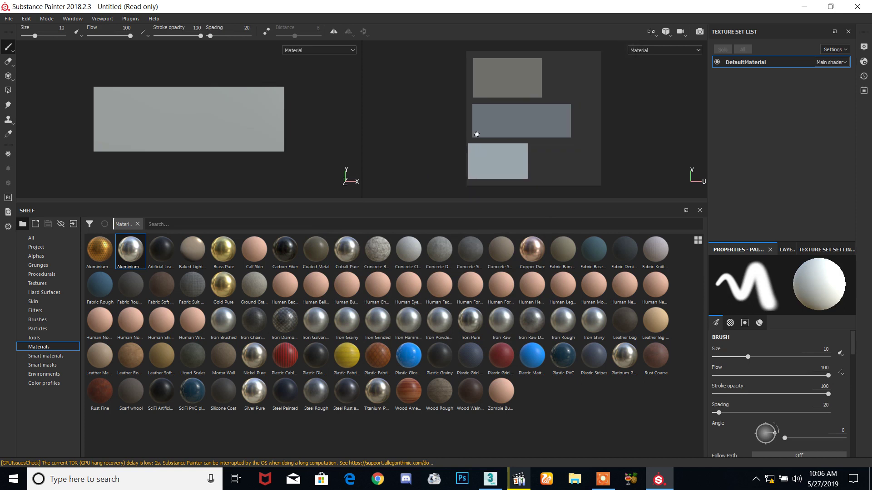
mouse_move(261, 121)
left_mouse_down("alt")
mouse_move(231, 131)
mouse_move(255, 149)
mouse_move(163, 157)
mouse_move(228, 98)
mouse_move(190, 139)
left_mouse_up("alt")
Pick the gold material and orbit to a low angle over the box top
left_click(102, 256)
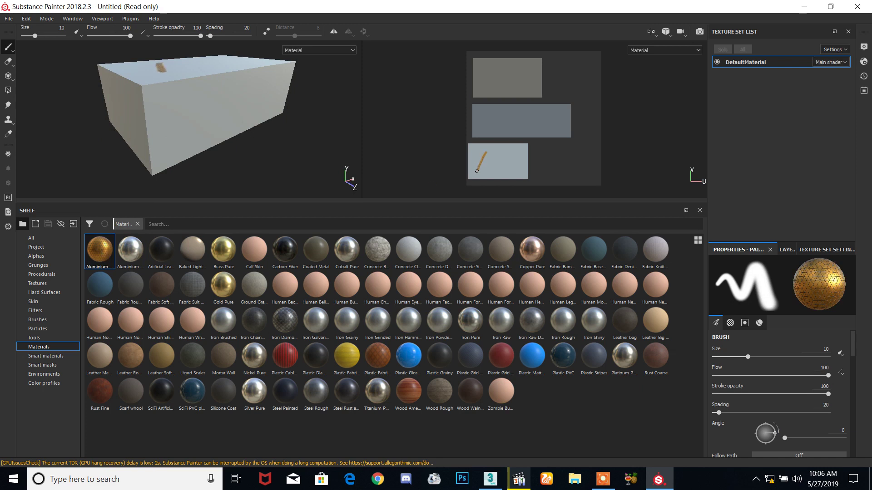
scroll(164, 83, "up", 4)
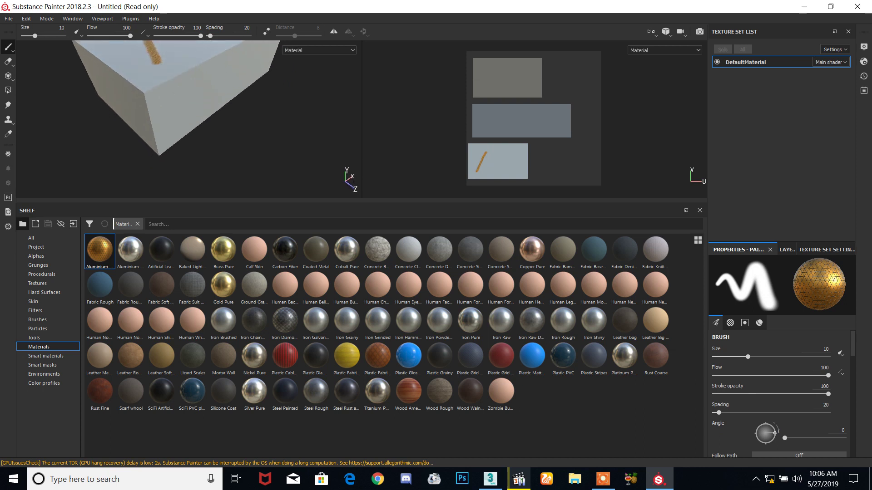
mouse_move(164, 84)
left_mouse_down("alt")
mouse_move(214, 134)
mouse_move(186, 89)
left_mouse_up("alt")
scroll(190, 78, "up", 5)
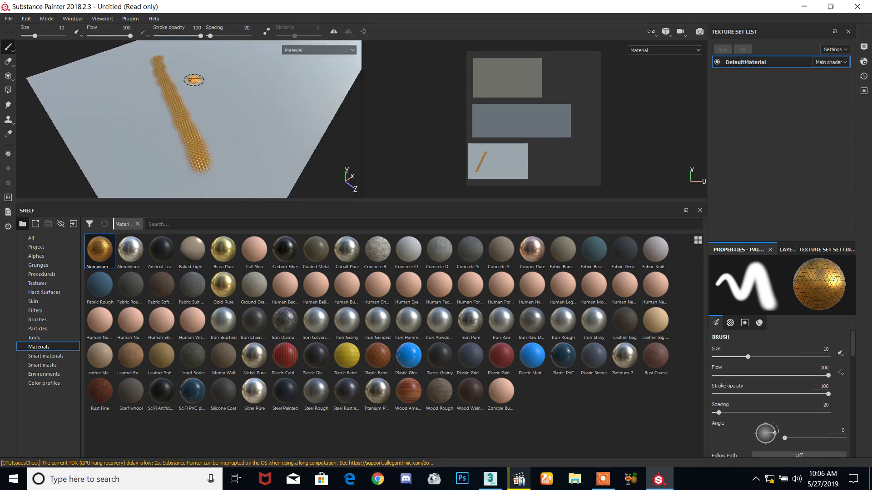
mouse_move(185, 132)
left_mouse_down("alt")
mouse_move(176, 111)
mouse_move(156, 108)
mouse_move(164, 111)
mouse_move(136, 140)
mouse_move(123, 183)
mouse_move(141, 155)
mouse_move(185, 121)
left_mouse_up("alt")
scroll(175, 120, "down", 3)
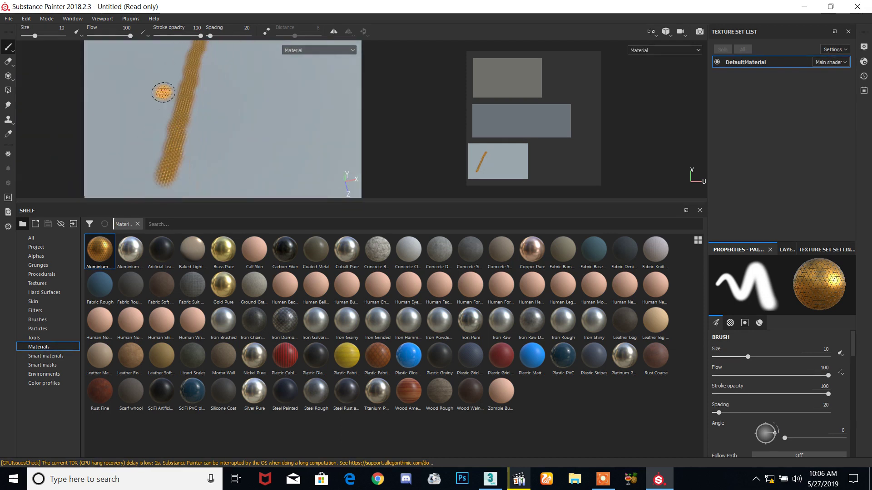
Paint gold V and W strokes beside the first stroke on the box top
mouse_move(232, 86)
left_mouse_down()
mouse_move(265, 172)
mouse_move(282, 87)
left_mouse_up()
left_click(293, 160)
mouse_move(291, 168)
left_mouse_down()
mouse_move(305, 96)
mouse_move(332, 160)
left_mouse_up()
left_click_drag(334, 117, 341, 79)
mouse_move(300, 138)
left_mouse_down("alt")
mouse_move(224, 117)
mouse_move(236, 155)
mouse_move(286, 127)
mouse_move(263, 107)
mouse_move(243, 135)
left_mouse_up("alt")
scroll(230, 121, "up", 3)
Try galvanized iron, frame the VW stroke large in the 2D texture view, and choose Copper Pure
left_click(316, 322)
scroll(302, 162, "down", 3)
scroll(312, 165, "up", 2)
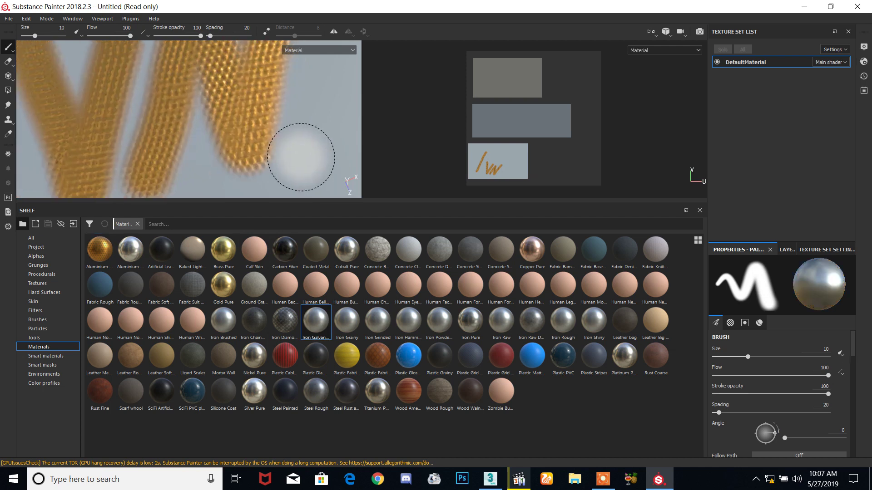
scroll(301, 154, "down", 2)
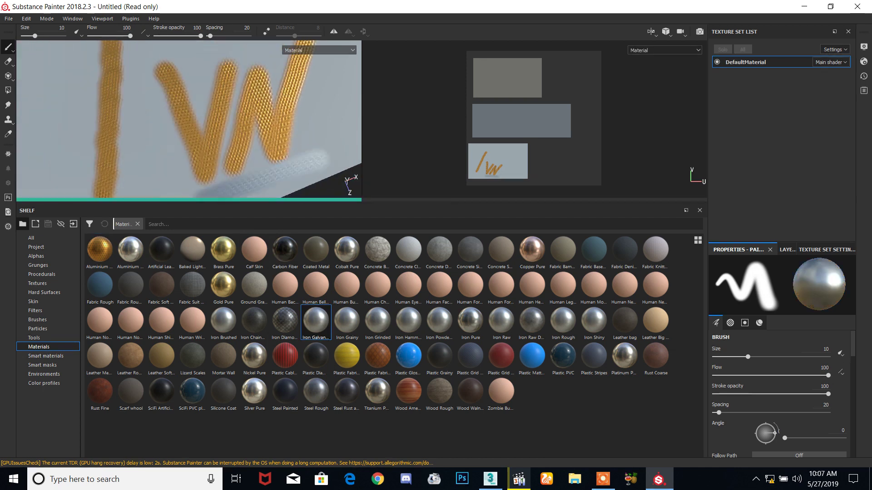
mouse_move(288, 152)
middle_mouse_down("alt")
mouse_move(267, 152)
mouse_move(282, 121)
mouse_move(278, 176)
middle_mouse_up("alt")
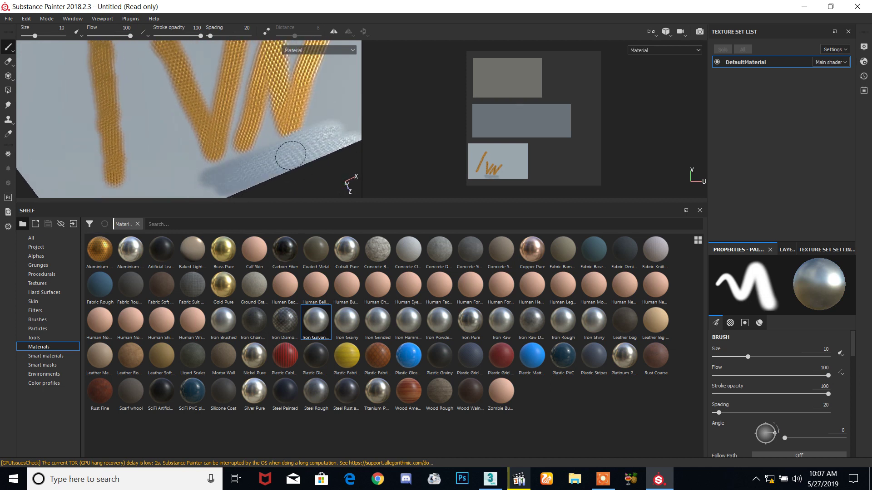
scroll(518, 178, "up", 5)
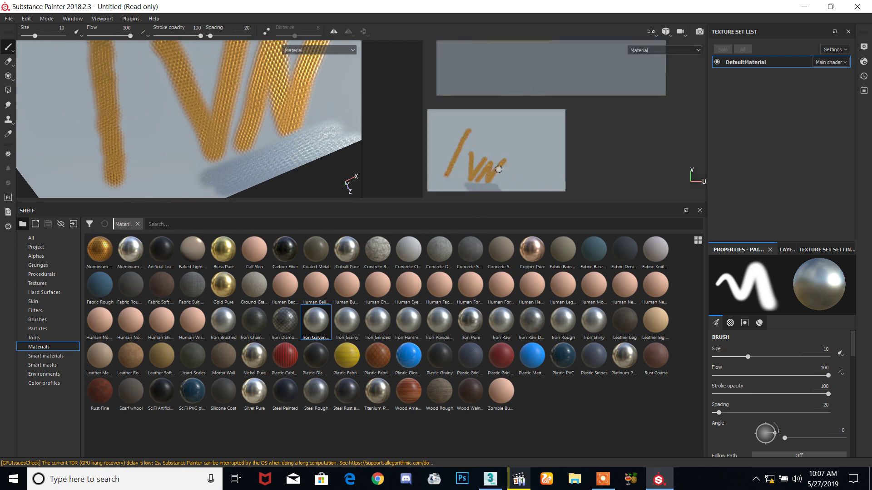
mouse_move(493, 106)
middle_mouse_down()
mouse_move(491, 94)
mouse_move(499, 136)
middle_mouse_up()
scroll(499, 137, "up", 3)
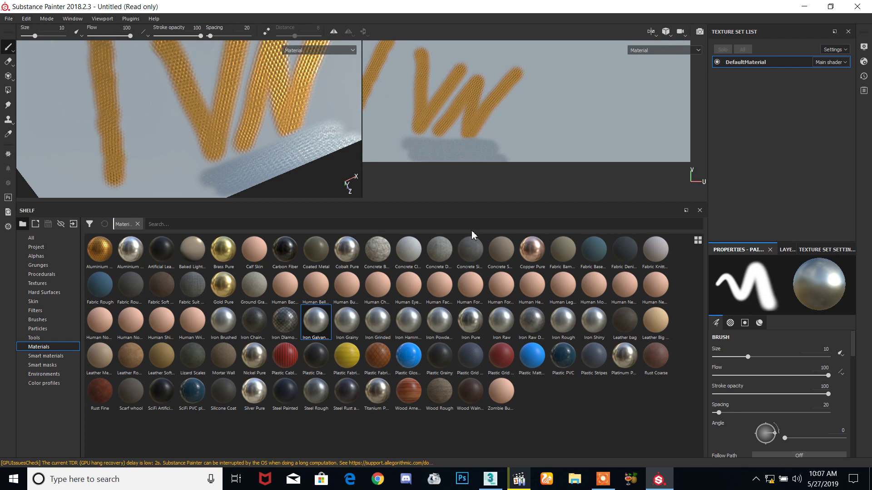
left_click(532, 250)
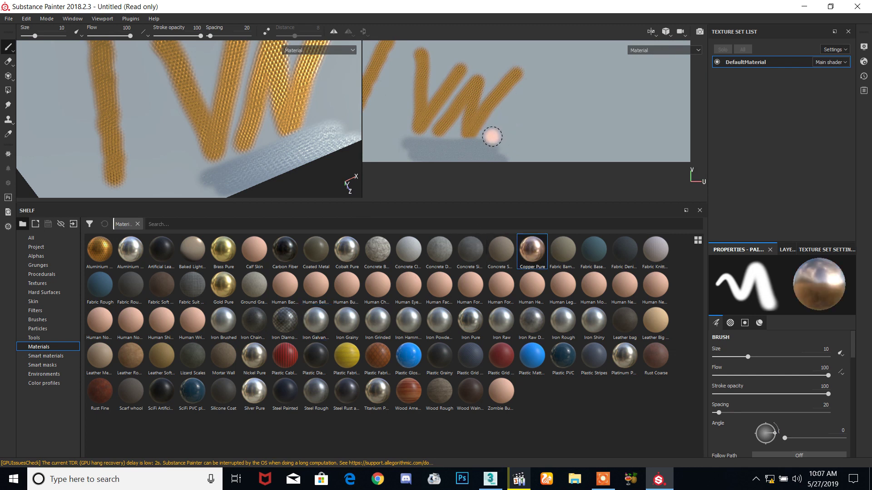
Trace a copper stroke diagonally up and across the top of the gold W
left_click_drag(486, 137, 519, 92)
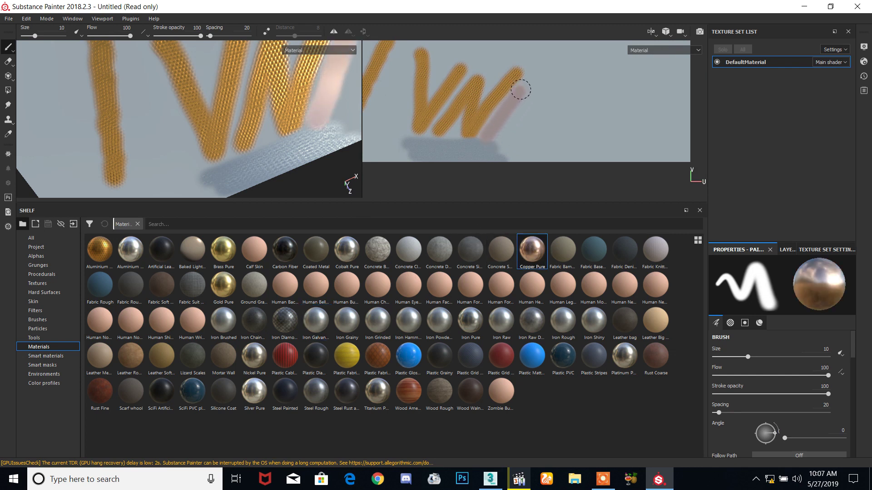
mouse_move(485, 58)
left_mouse_down()
mouse_move(468, 48)
mouse_move(445, 57)
mouse_move(401, 48)
mouse_move(405, 124)
left_mouse_up()
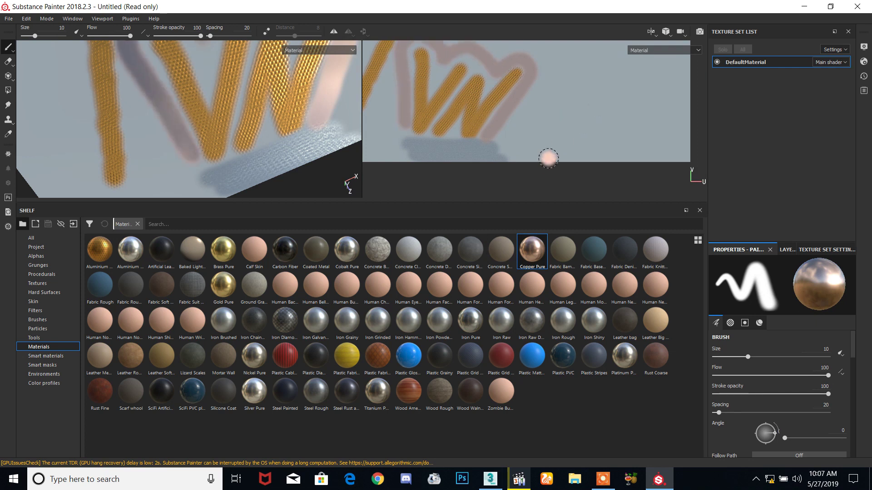
middle_click_drag(583, 108, 559, 132)
Paint quilted Plastic Fabric strokes right of the VW at brush size 30.91, then orbit out wide
left_click(378, 357)
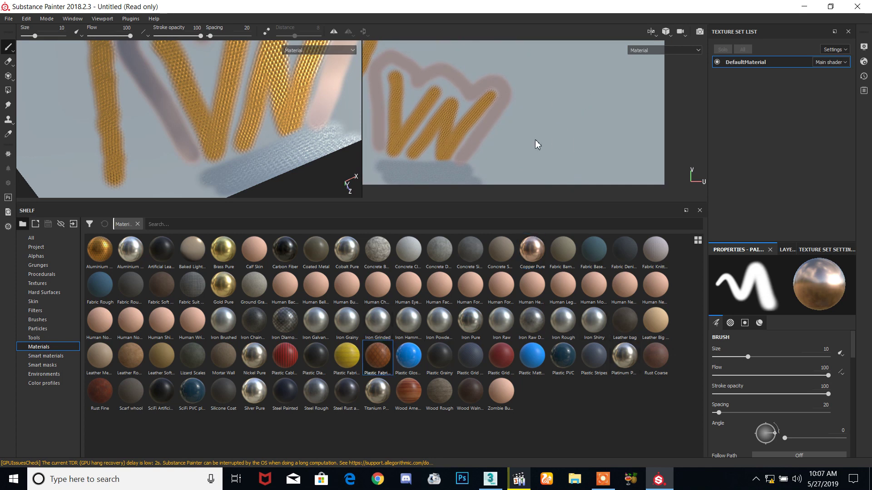
right_click_drag(535, 144, 551, 143, "ctrl")
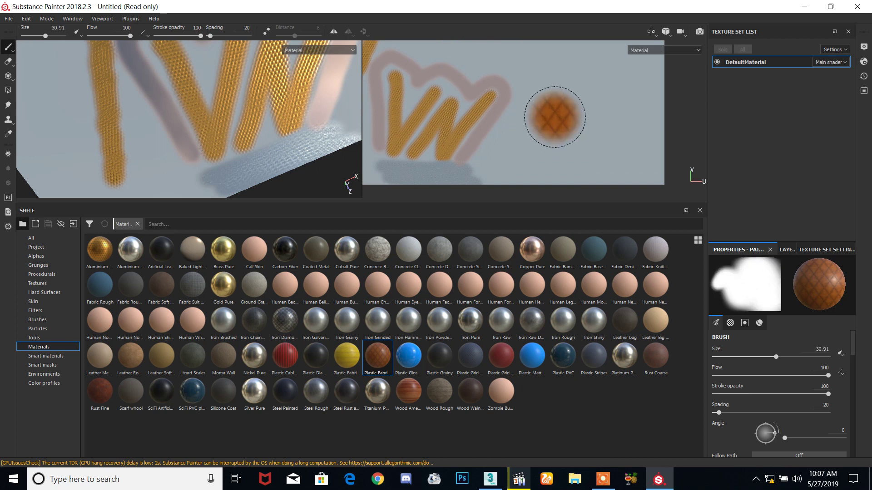
left_click_drag(561, 100, 509, 162)
mouse_move(563, 152)
left_mouse_down()
mouse_move(602, 136)
mouse_move(578, 143)
left_mouse_up()
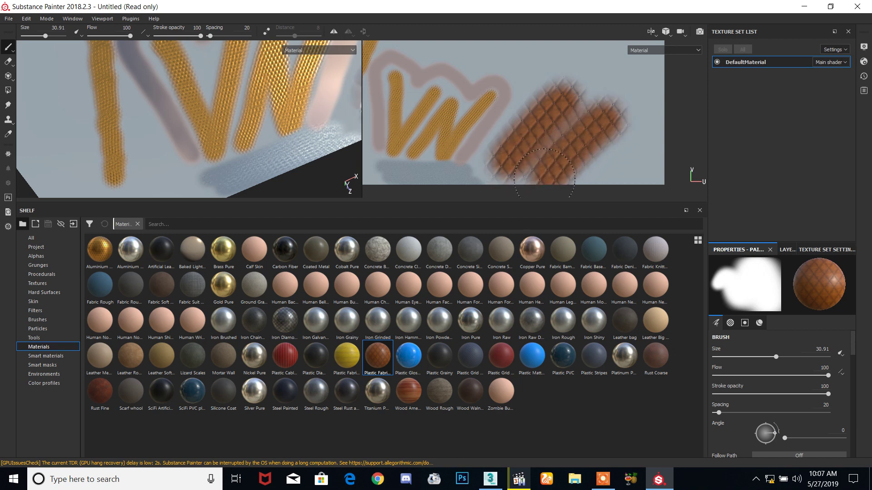
left_click_drag(579, 165, 632, 132)
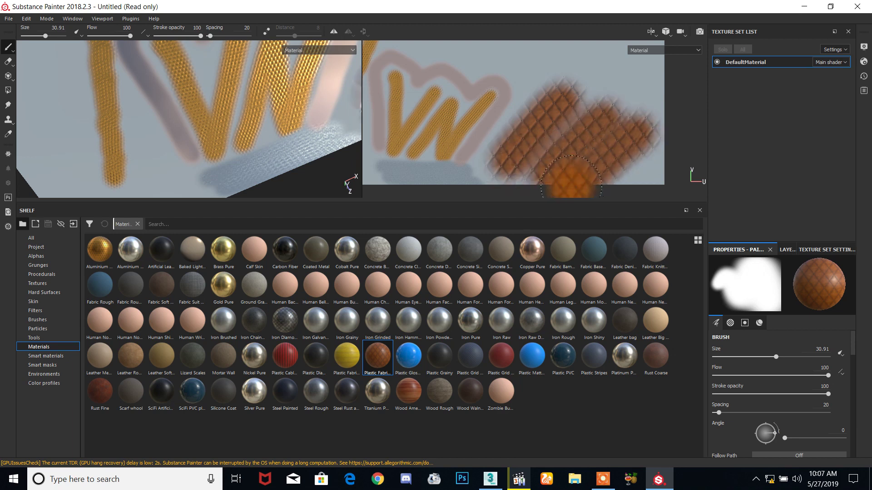
key("alt")
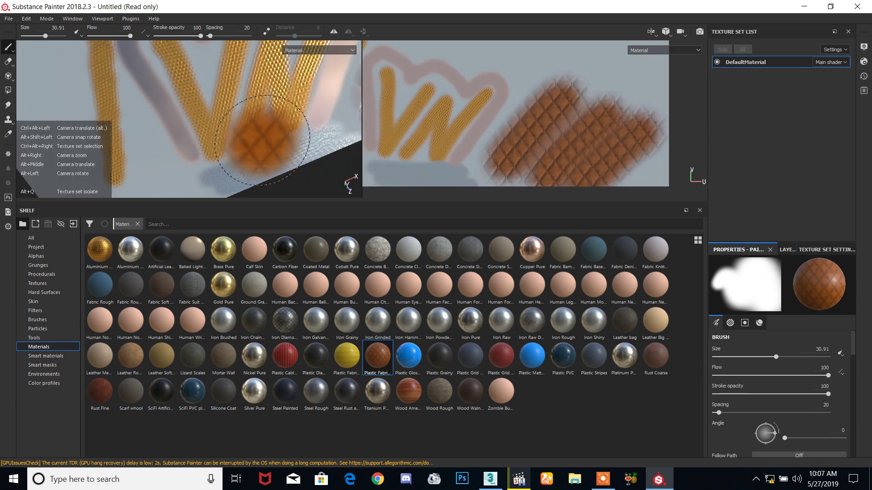
scroll(282, 127, "up", 5)
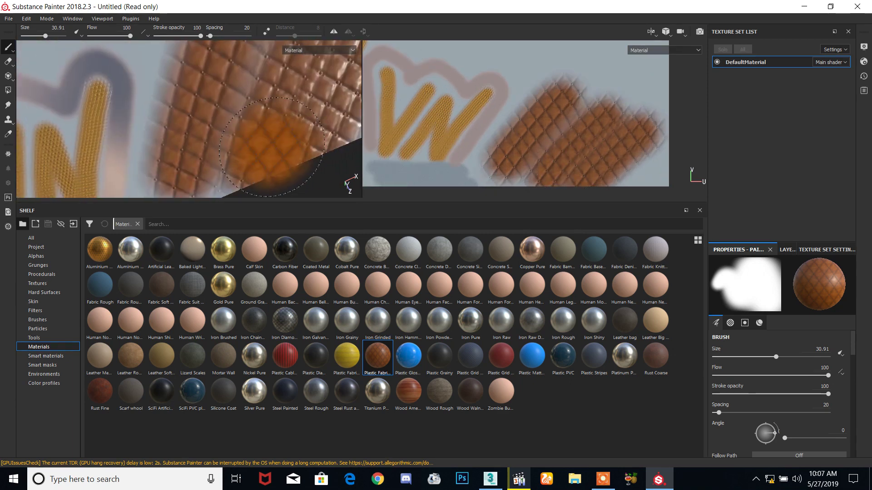
left_click_drag(272, 147, 310, 131, "alt")
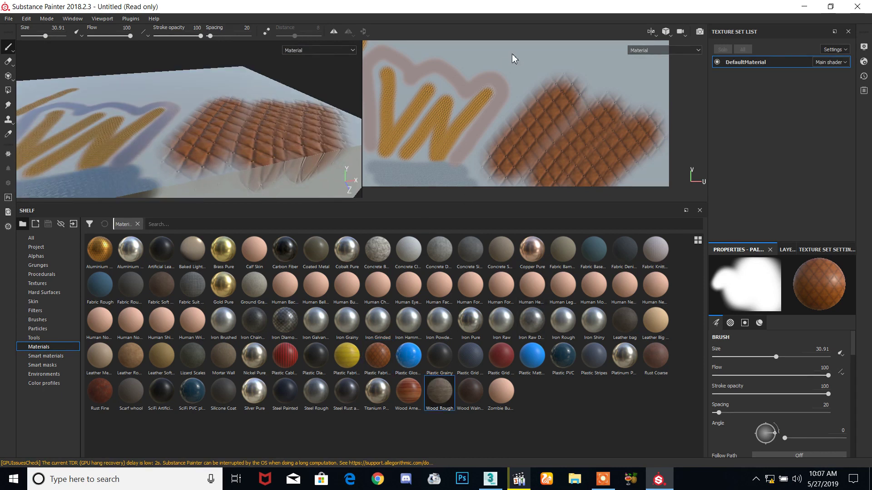
Paint a Wood Rough patch across the top of the texture view, widening it at brush size 100
middle_click_drag(541, 82, 522, 74)
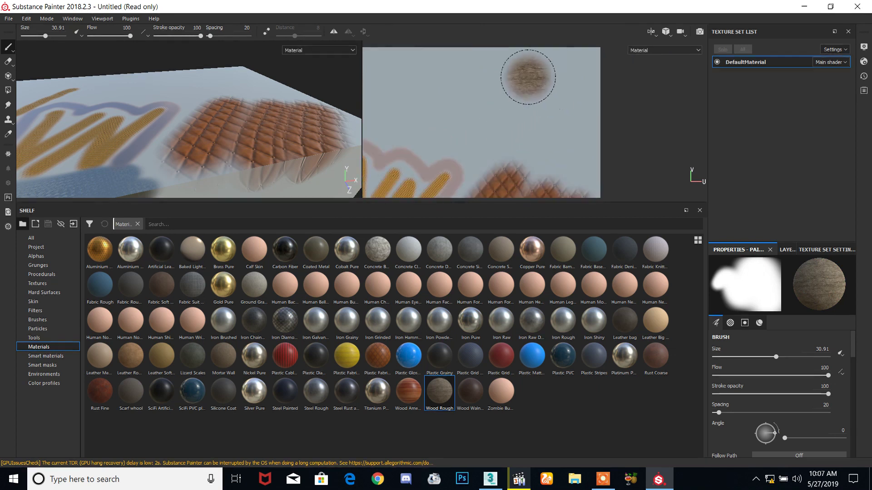
mouse_move(541, 71)
left_mouse_down()
mouse_move(477, 88)
mouse_move(557, 87)
left_mouse_up()
mouse_move(489, 107)
left_mouse_down()
mouse_move(475, 126)
mouse_move(567, 113)
mouse_move(448, 111)
mouse_move(582, 90)
left_mouse_up()
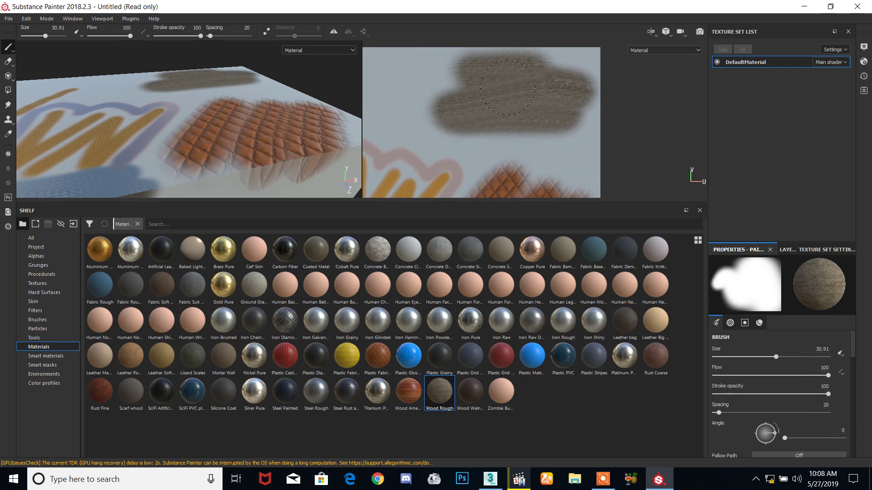
right_click_drag(500, 89, 536, 91, "ctrl")
mouse_move(522, 98)
left_mouse_down()
mouse_move(509, 104)
mouse_move(539, 109)
left_mouse_up()
Zoom and orbit the views to inspect the wood patch and the gold-logo box top
mouse_move(539, 109)
right_mouse_down("alt")
mouse_move(627, 197)
mouse_move(567, 114)
right_mouse_up("alt")
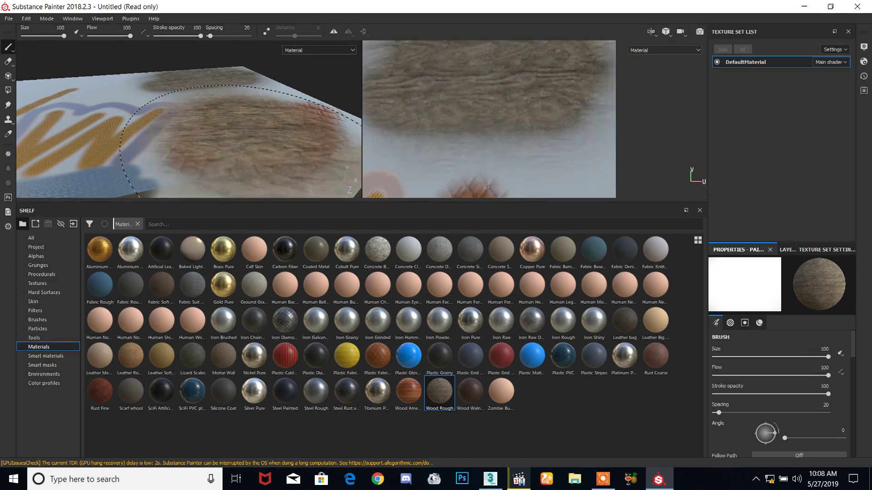
mouse_move(226, 77)
left_mouse_down("alt")
mouse_move(235, 111)
mouse_move(245, 113)
left_mouse_up("alt")
right_click_drag(245, 114, 295, 109, "alt")
left_click_drag(295, 109, 281, 105, "alt")
right_click_drag(282, 105, 275, 112, "alt")
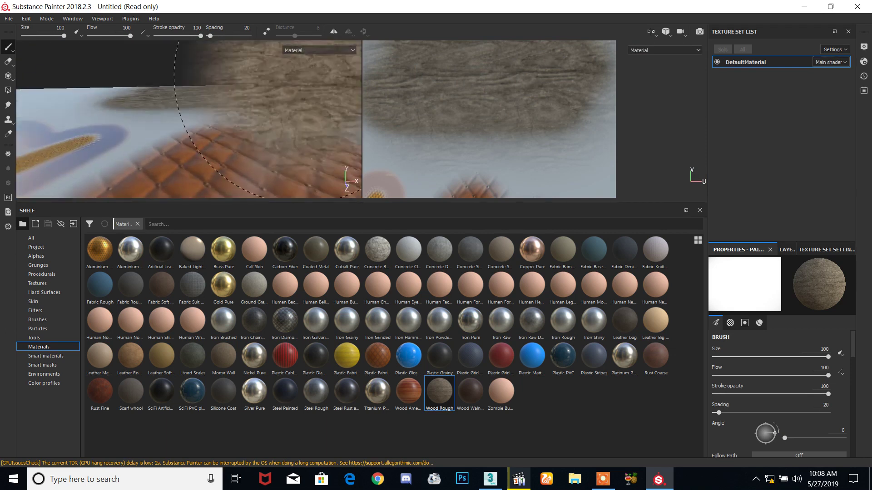
mouse_move(275, 111)
left_mouse_down("alt")
mouse_move(234, 91)
mouse_move(211, 117)
mouse_move(195, 104)
mouse_move(321, 102)
mouse_move(325, 133)
mouse_move(334, 105)
mouse_move(381, 120)
left_mouse_up("alt")
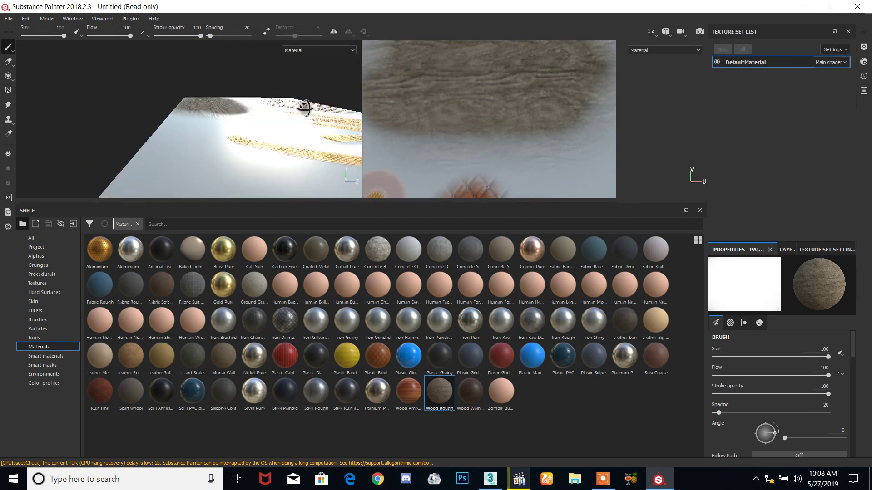
mouse_move(274, 108)
left_mouse_down("alt")
mouse_move(257, 57)
mouse_move(228, 120)
left_mouse_up("alt")
mouse_move(309, 126)
left_mouse_down("alt")
mouse_move(277, 94)
mouse_move(302, 105)
mouse_move(298, 127)
left_mouse_up("alt")
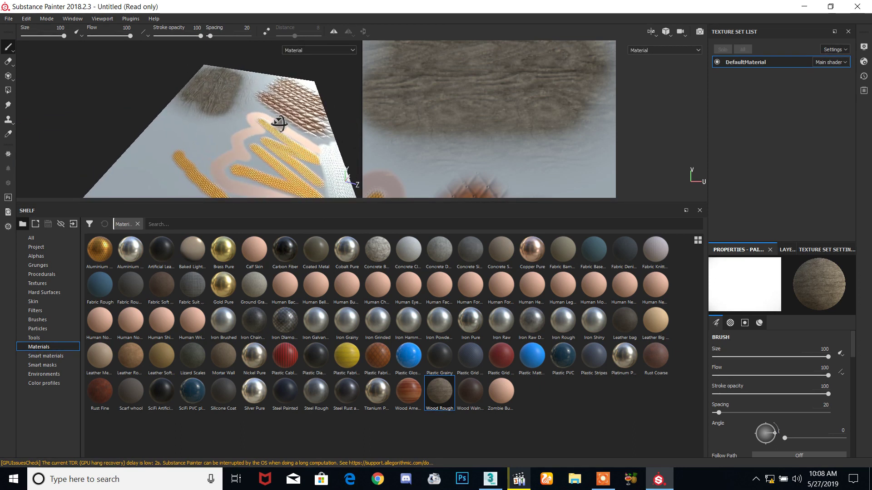
left_click(602, 479)
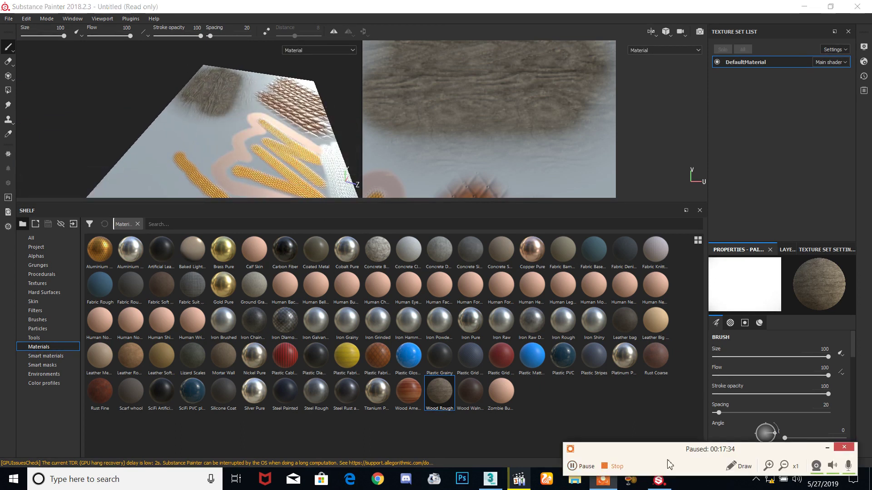
Orbit the 3D view to the side edge and pan the texture view over the UV layout
left_click(827, 449)
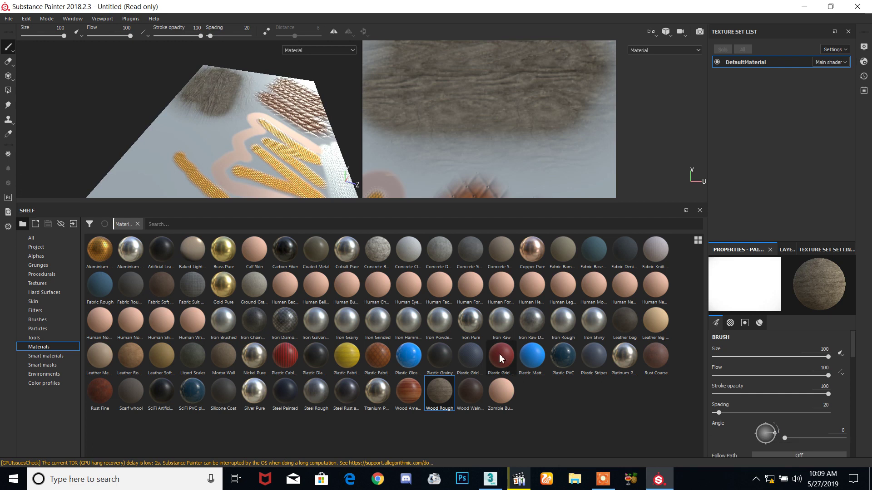
left_click_drag(253, 165, 233, 144, "alt")
scroll(497, 93, "down", 6)
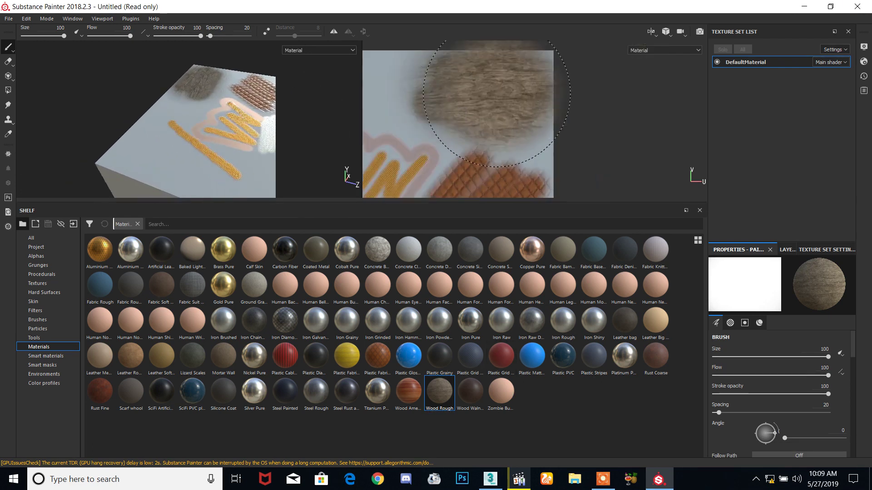
middle_click_drag(528, 86, 530, 142)
scroll(516, 107, "up", 3)
scroll(515, 102, "down", 4)
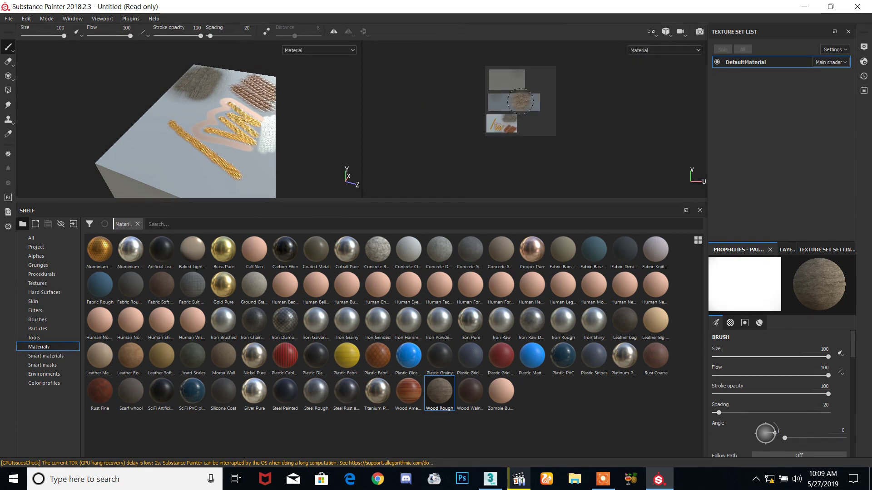
scroll(515, 101, "up", 3)
scroll(515, 101, "up", 2)
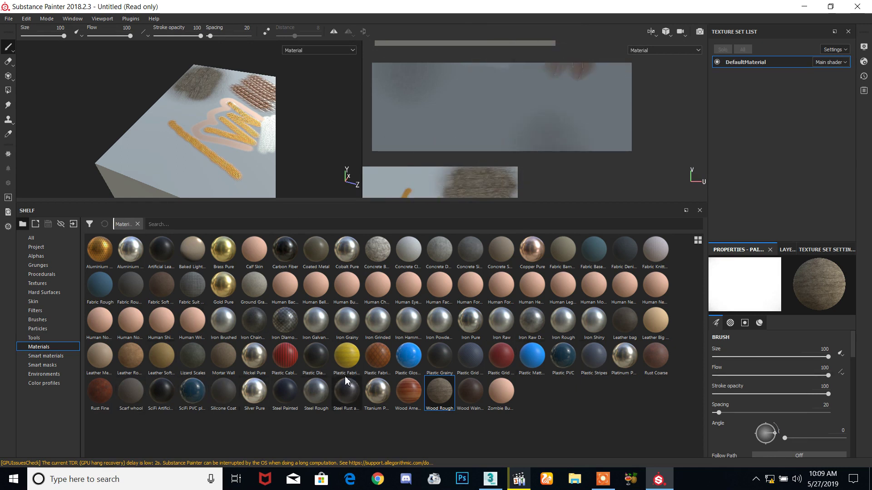
Browse the Brushes and Particles shelf presets, then select the Aluminium material
left_click(38, 319)
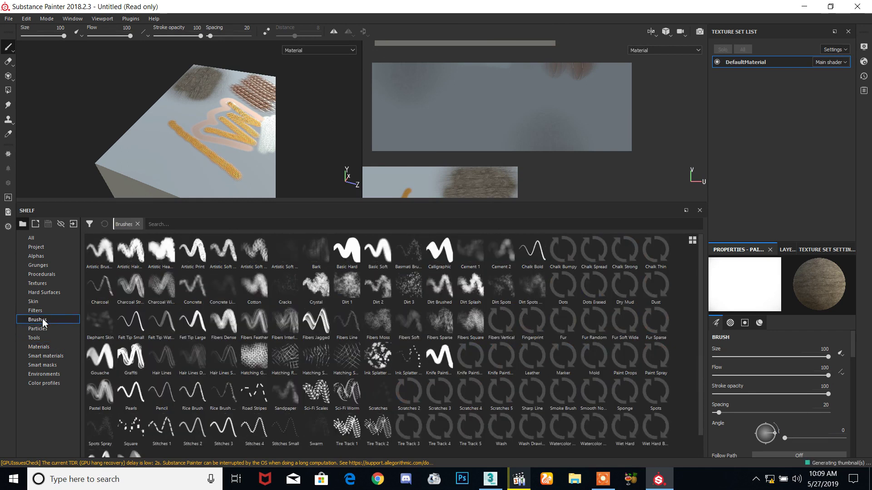
left_click(37, 329)
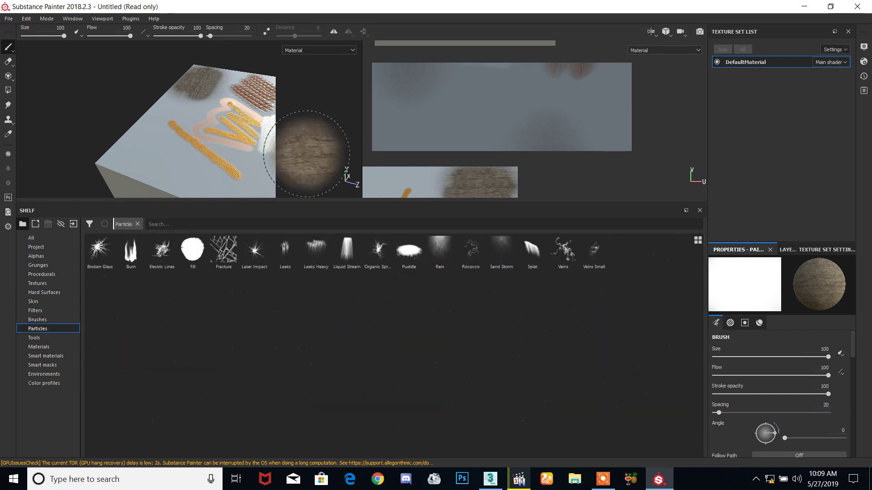
scroll(295, 125, "down", 3)
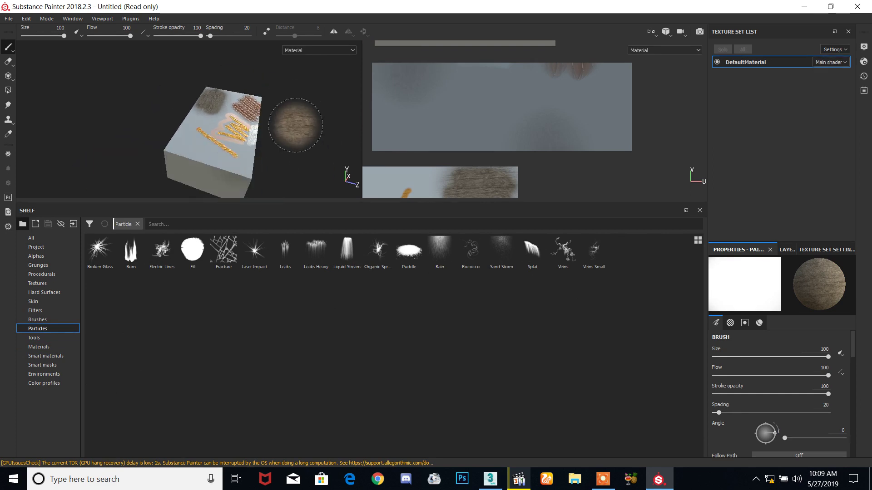
mouse_move(257, 146)
left_mouse_down("alt")
mouse_move(261, 157)
mouse_move(225, 109)
mouse_move(263, 156)
mouse_move(230, 195)
left_mouse_up("alt")
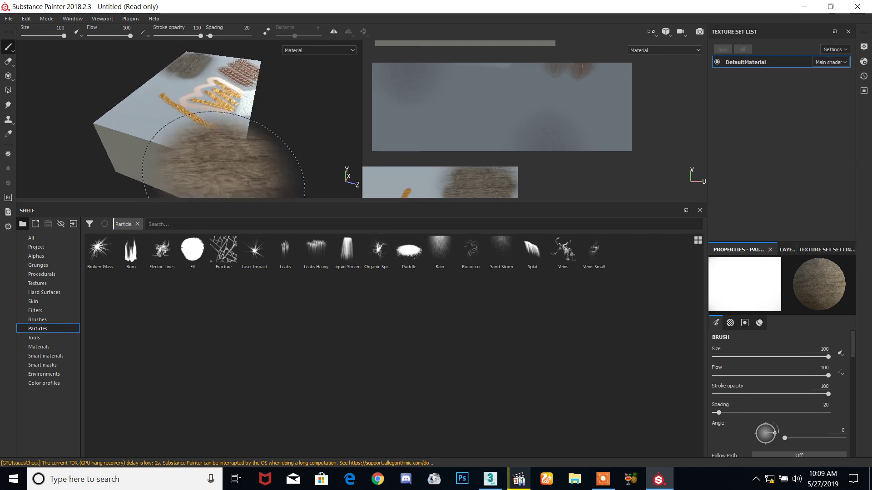
left_click(50, 347)
left_click(128, 250)
Brush a broad Aluminium stroke across the box's front face, then apply the Ctrl+Shift+R shortcut
mouse_move(149, 157)
left_mouse_down()
mouse_move(189, 165)
mouse_move(183, 172)
mouse_move(173, 152)
mouse_move(238, 149)
mouse_move(313, 87)
left_mouse_up()
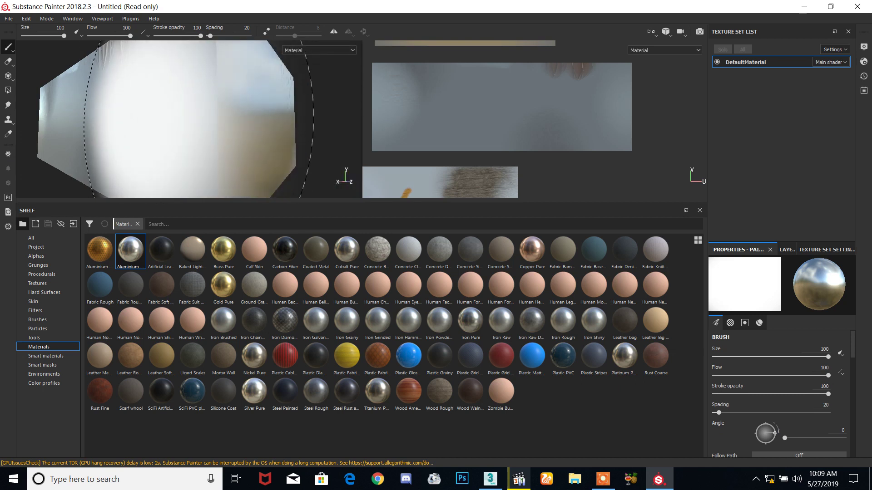
key("ctrl")
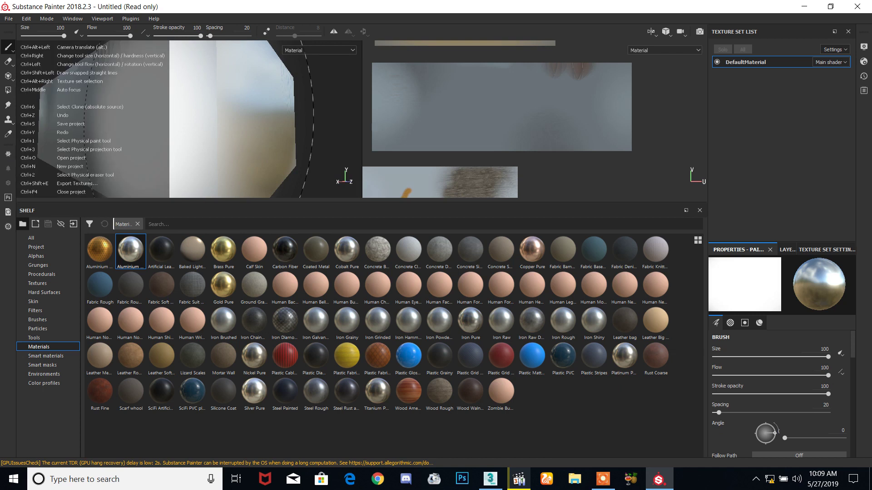
key("ctrl+shift")
key("ctrl+shift+r")
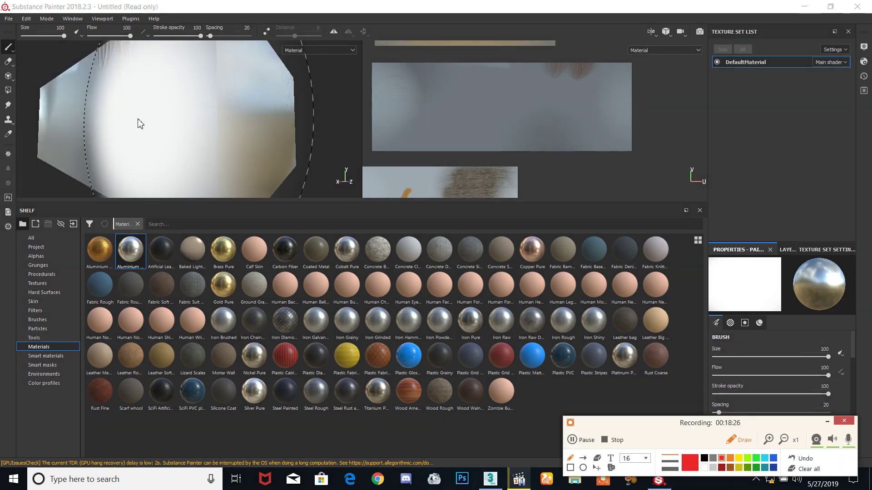